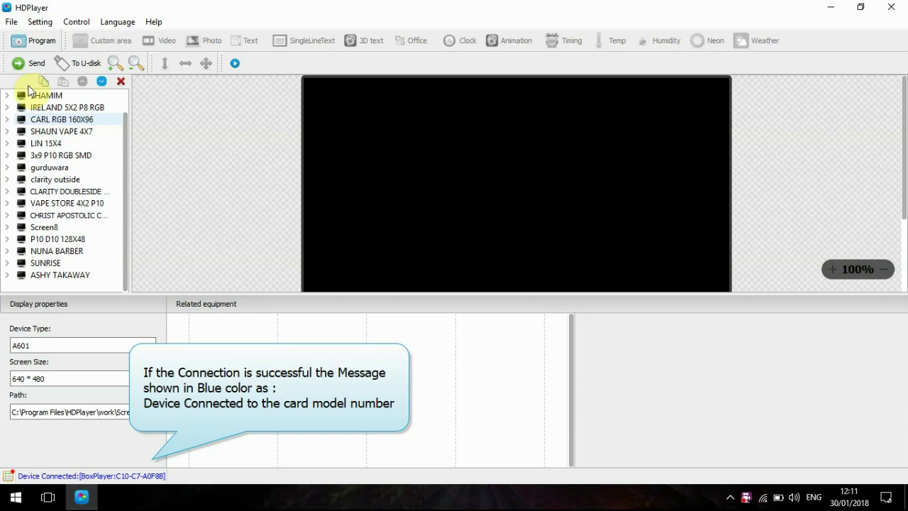
# Create a new screen for the connected display
pyautogui.click(11, 21)
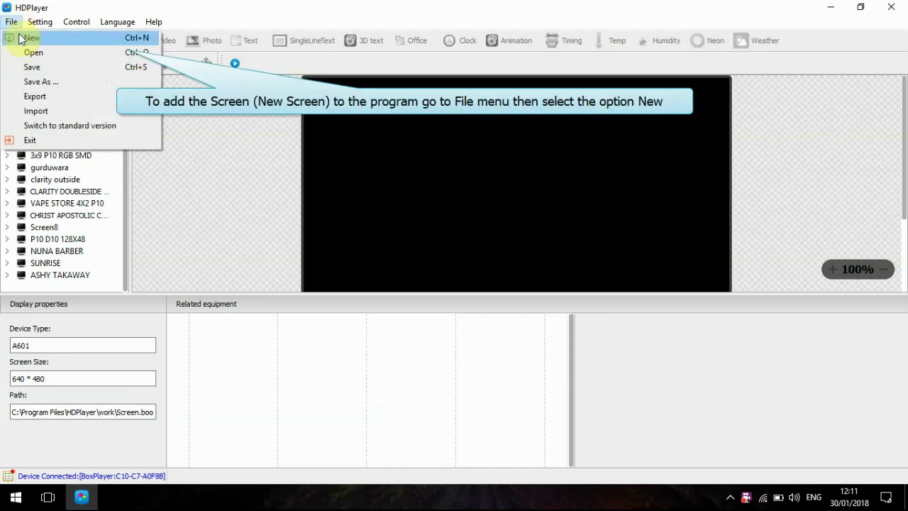
pyautogui.click(22, 38)
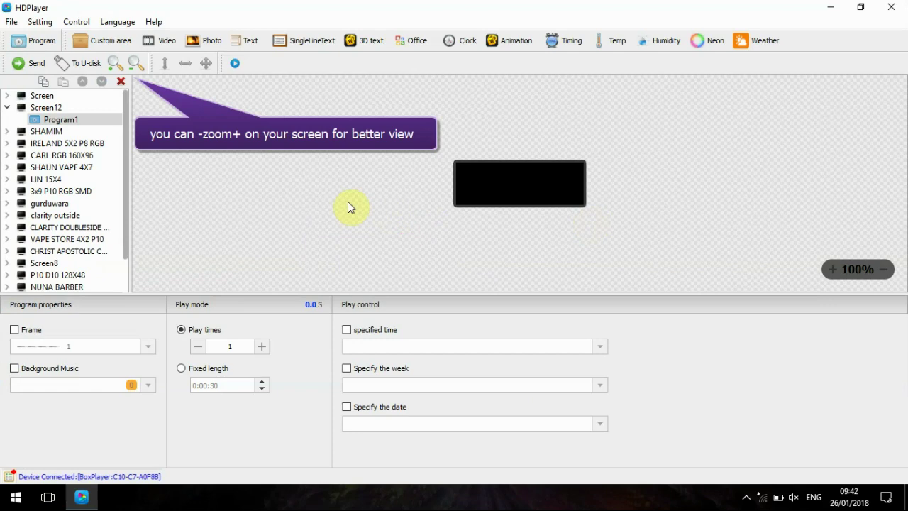
pyautogui.scroll(3, 348, 201)
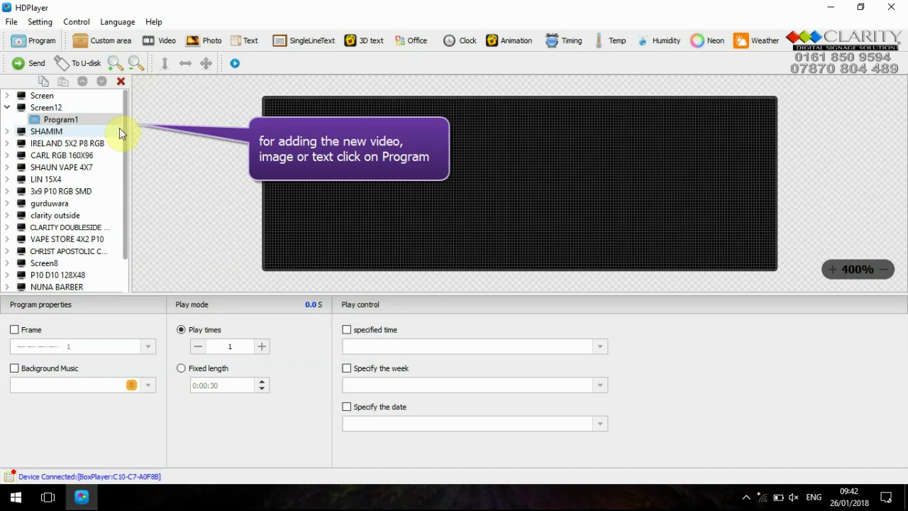
# Add a video area to Program1 and stretch it to fill the whole 192 × 64 screen
pyautogui.click(103, 119)
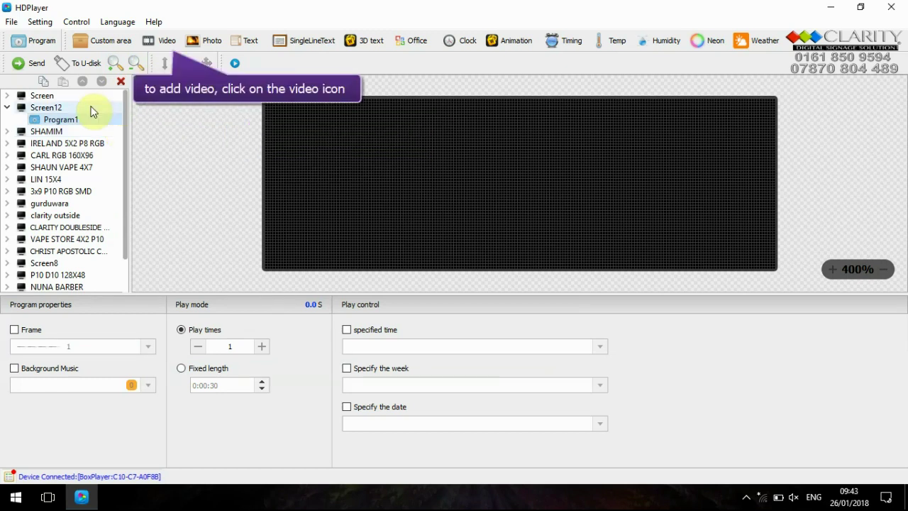
pyautogui.click(155, 46)
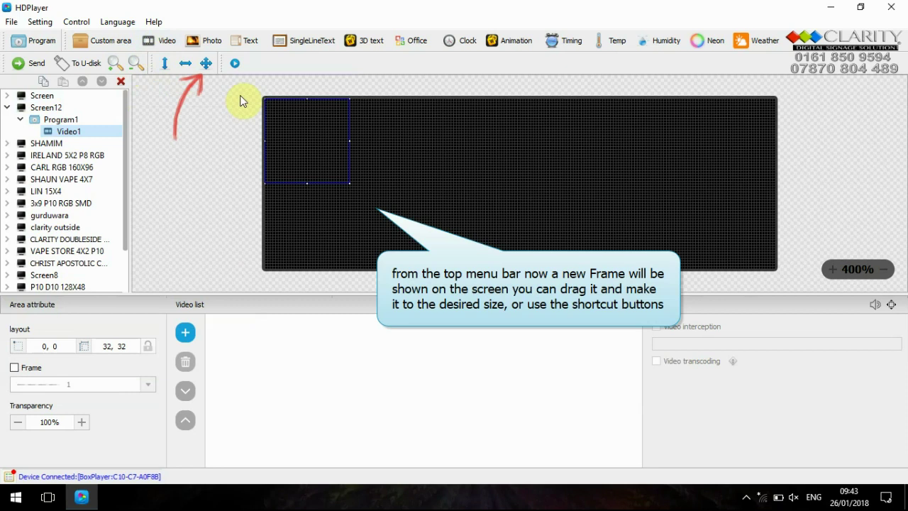
pyautogui.moveTo(348, 181); pyautogui.dragTo(629, 308)
pyautogui.click(206, 63)
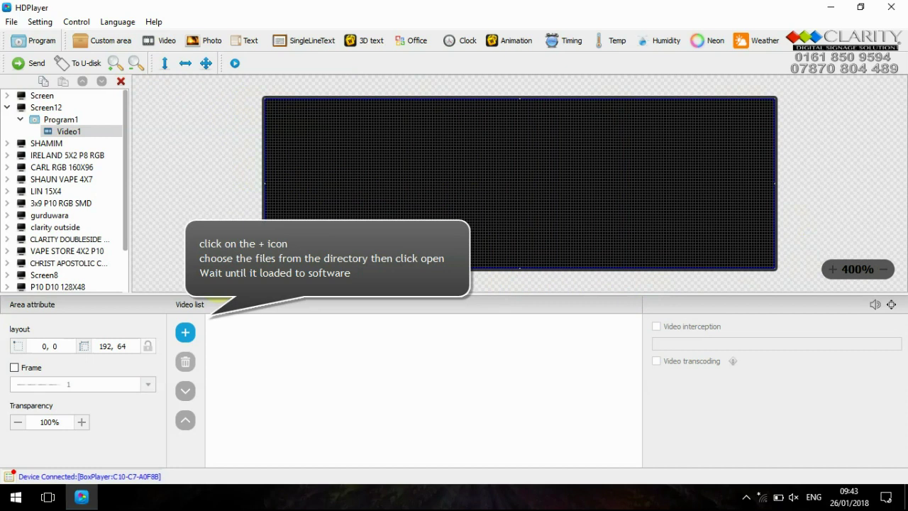
# Load videos from the 4K VIDEOS folder on drive F into the video area and delete the second clip from the list
pyautogui.click(186, 332)
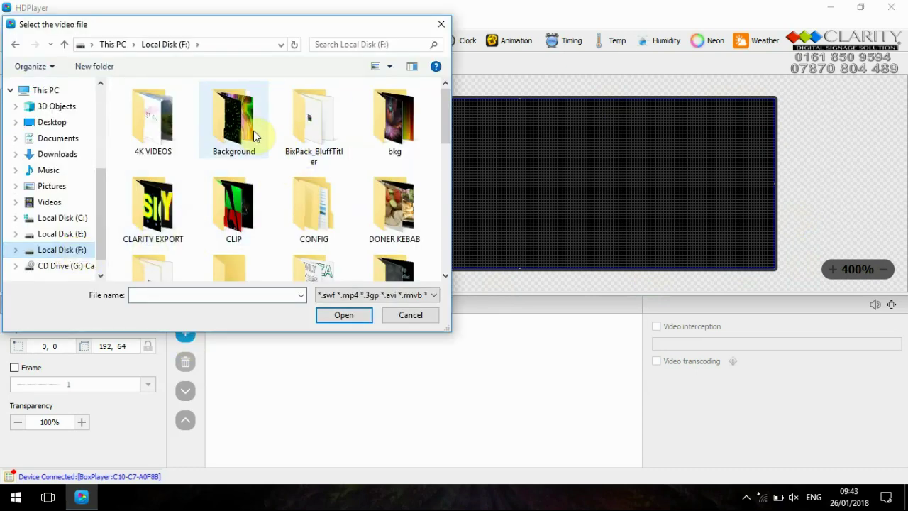
pyautogui.doubleClick(177, 135)
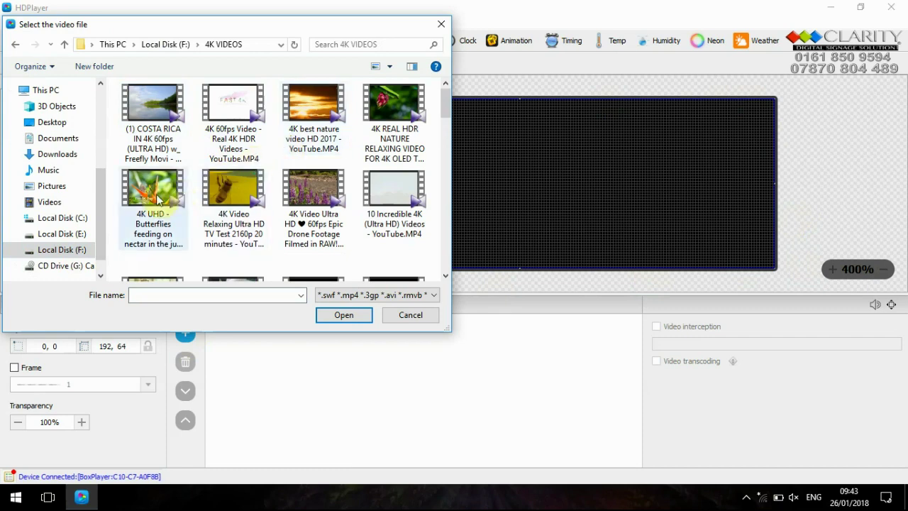
pyautogui.doubleClick(151, 114)
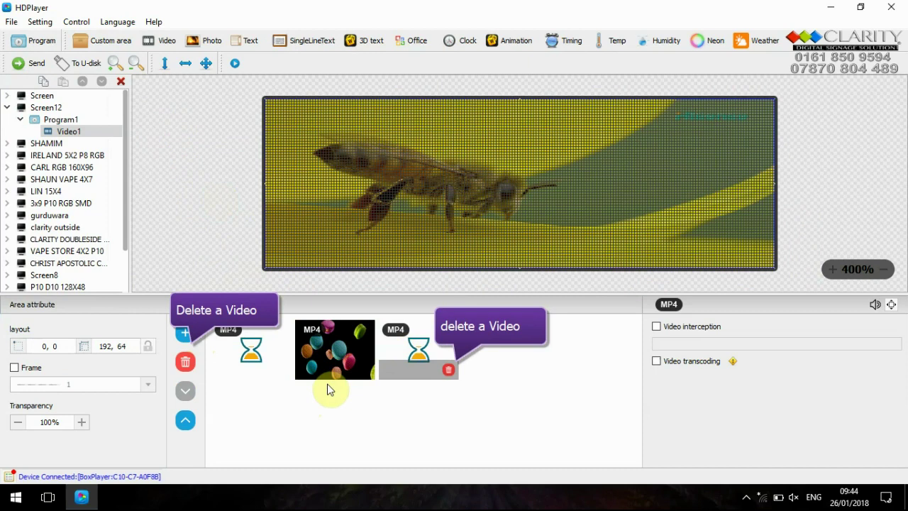
pyautogui.click(366, 371)
# Add a second program to Screen12
pyautogui.click(33, 40)
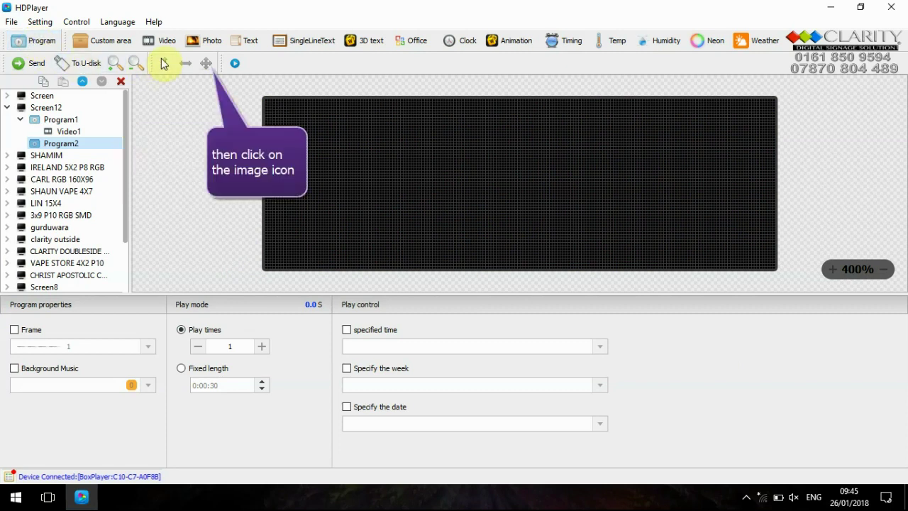
pyautogui.click(201, 44)
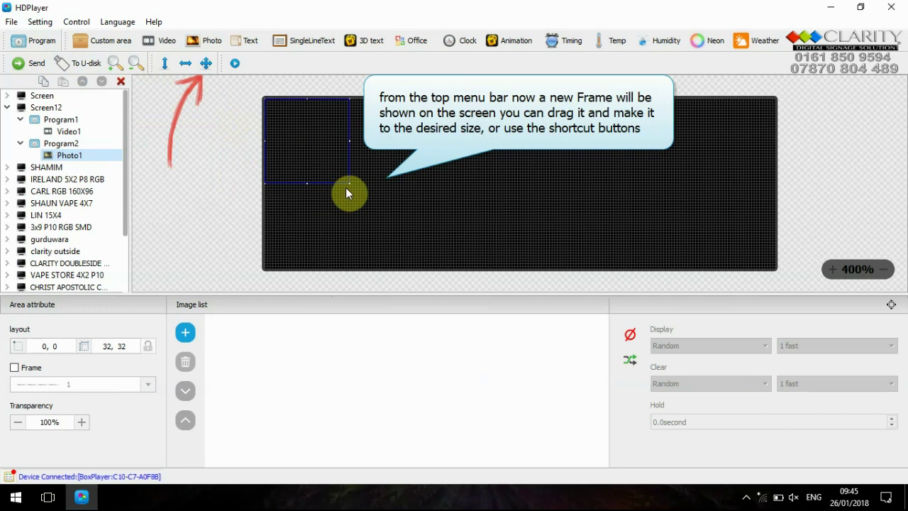
pyautogui.moveTo(348, 185); pyautogui.dragTo(541, 304)
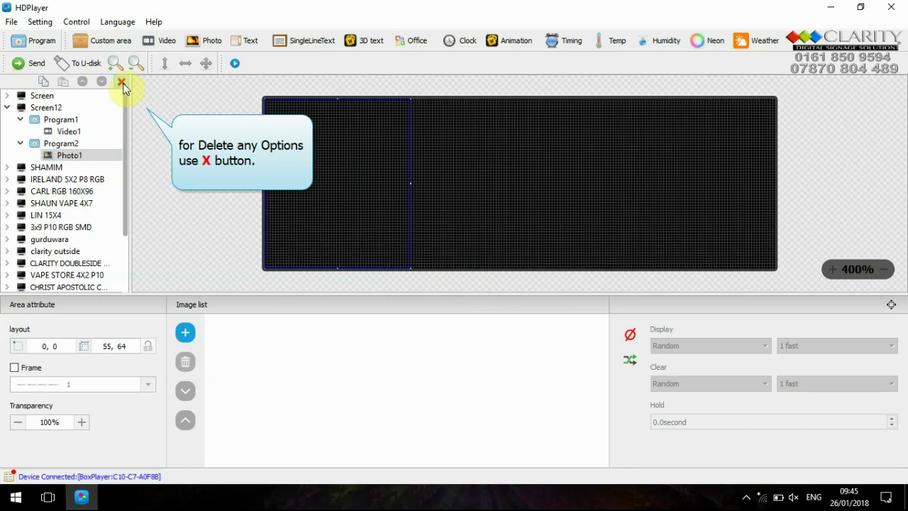
pyautogui.click(122, 83)
pyautogui.click(419, 261)
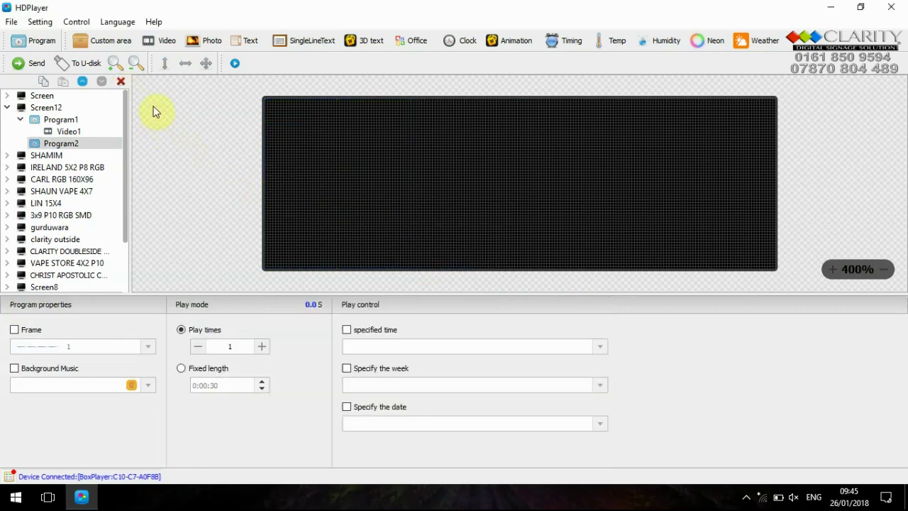
# Add a photo area filling the whole screen to Program2 and load burger-king-whopper.jpg from the DONER KEBAB folder
pyautogui.click(202, 43)
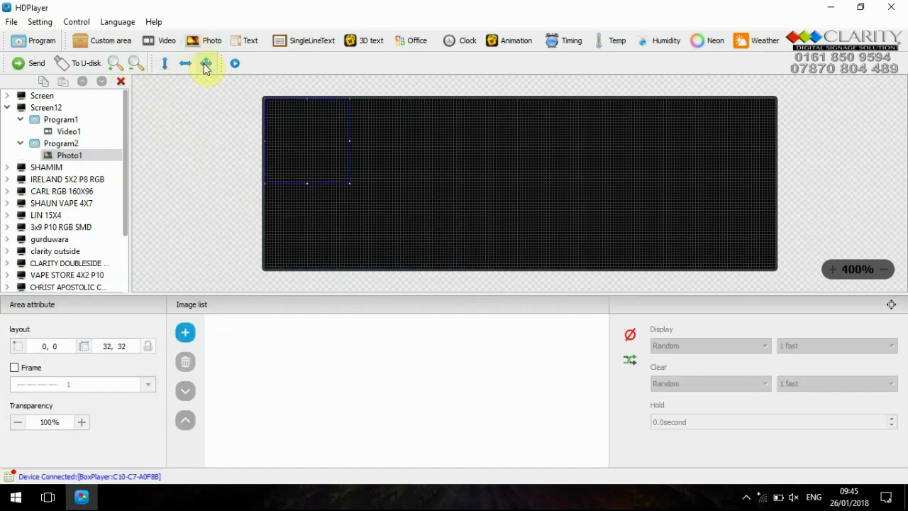
pyautogui.click(206, 63)
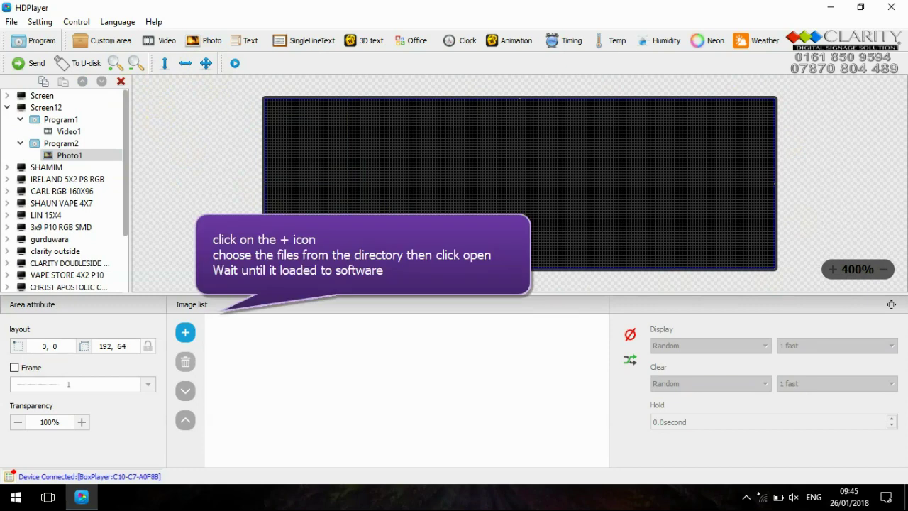
pyautogui.click(184, 336)
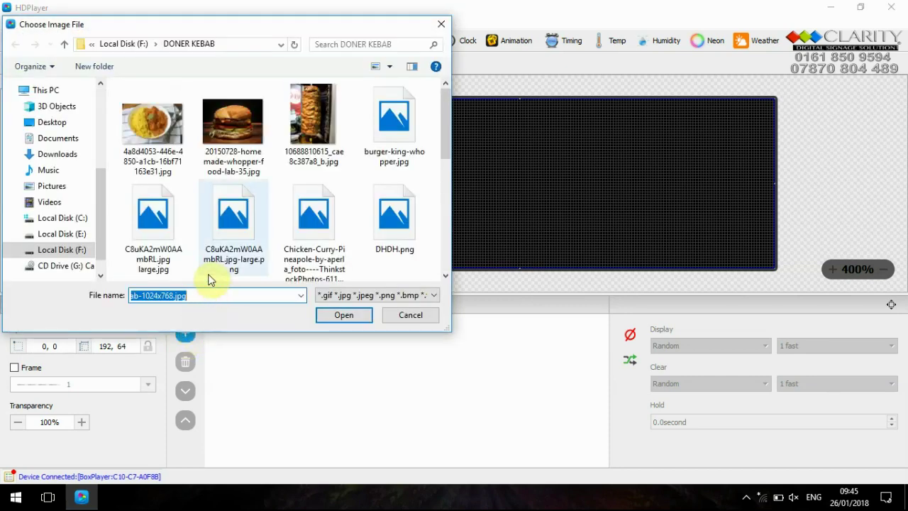
pyautogui.doubleClick(392, 136)
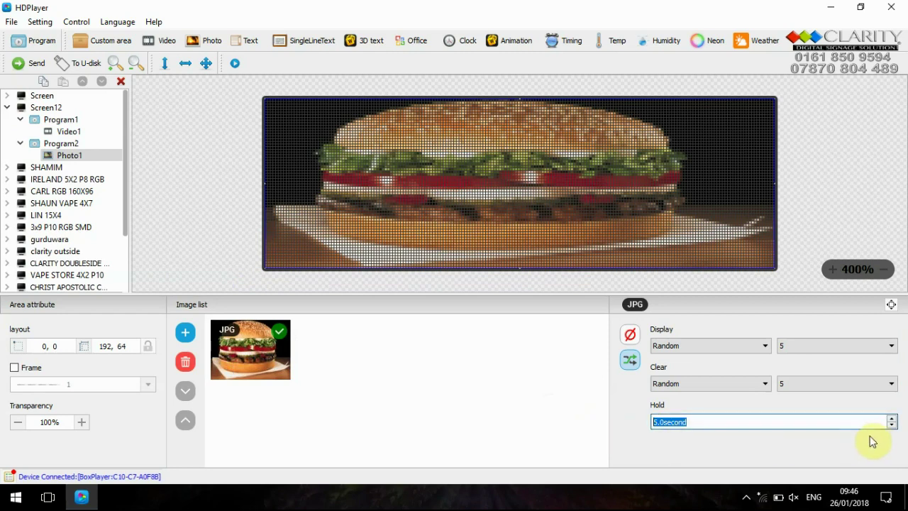
# Set the burger image's hold time to 2.0 seconds
pyautogui.click(892, 426)
pyautogui.click(892, 426)
pyautogui.click(892, 426)
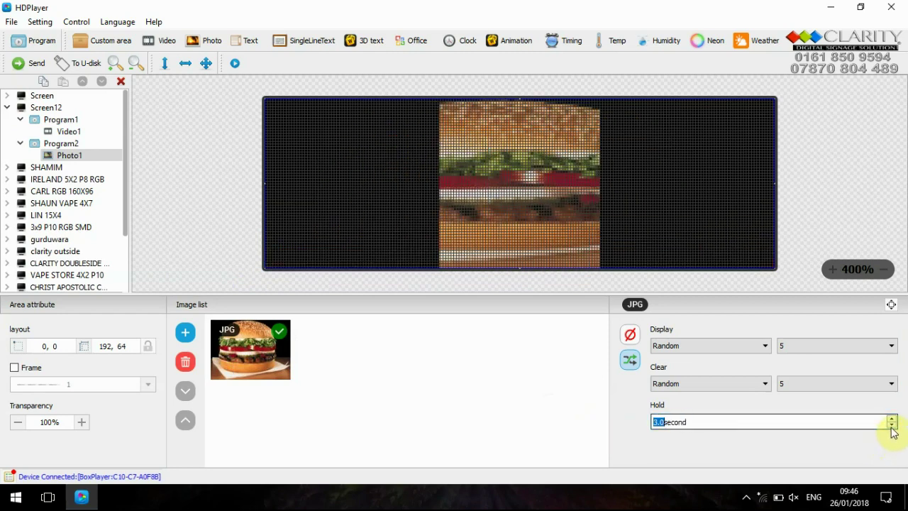
pyautogui.click(682, 418)
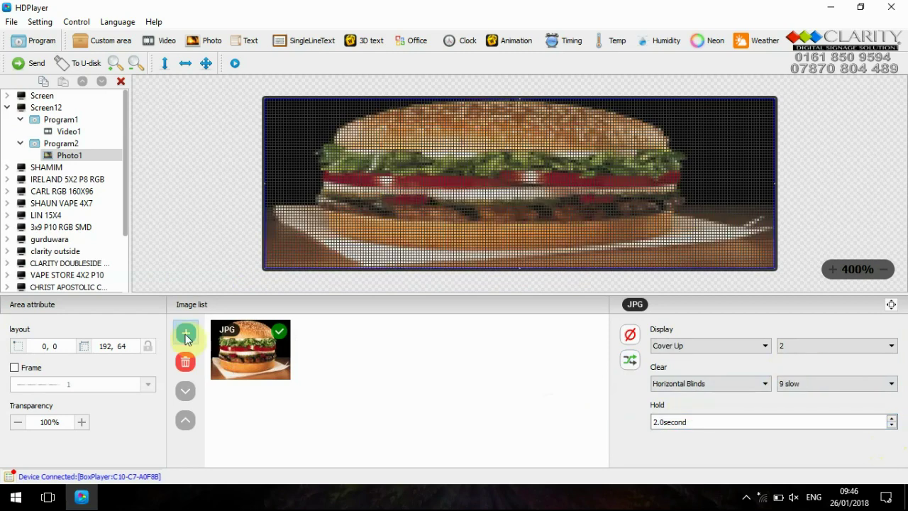
# Add the web-fish-chips image from the DONER KEBAB folder to the image list
pyautogui.click(186, 339)
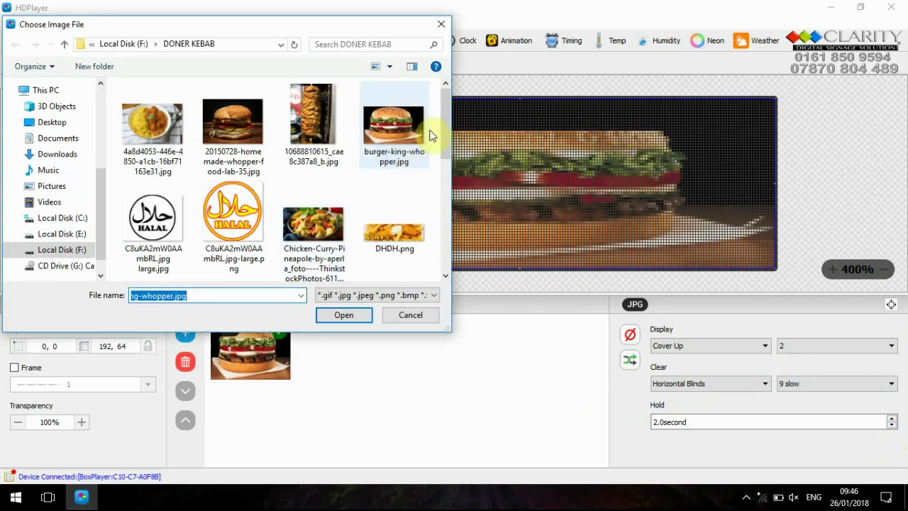
pyautogui.scroll(-1, 446, 151)
pyautogui.moveTo(446, 151); pyautogui.dragTo(447, 217)
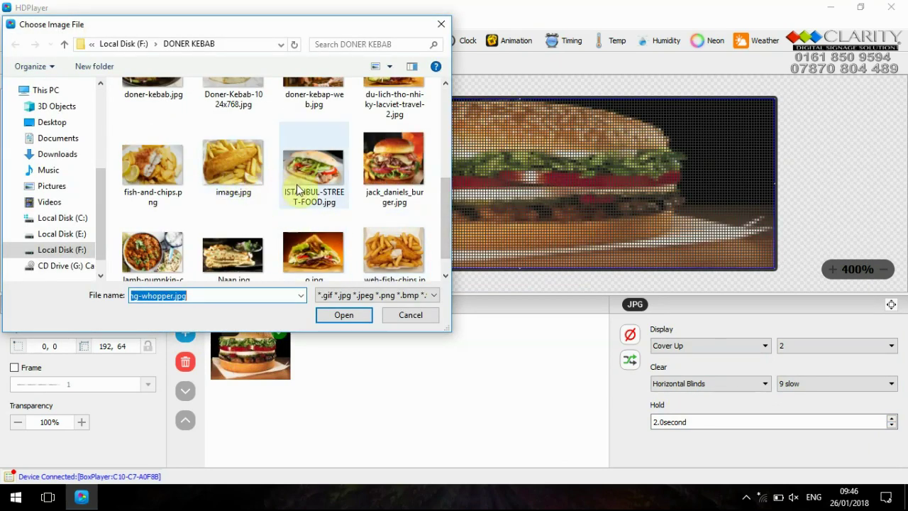
pyautogui.doubleClick(393, 257)
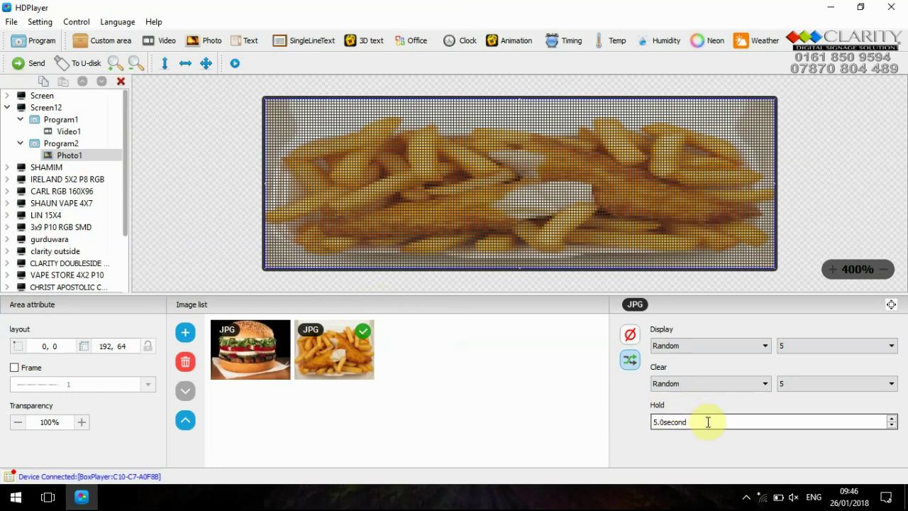
# Shorten the hold time of the fish and chips image
pyautogui.moveTo(712, 422); pyautogui.dragTo(602, 428)
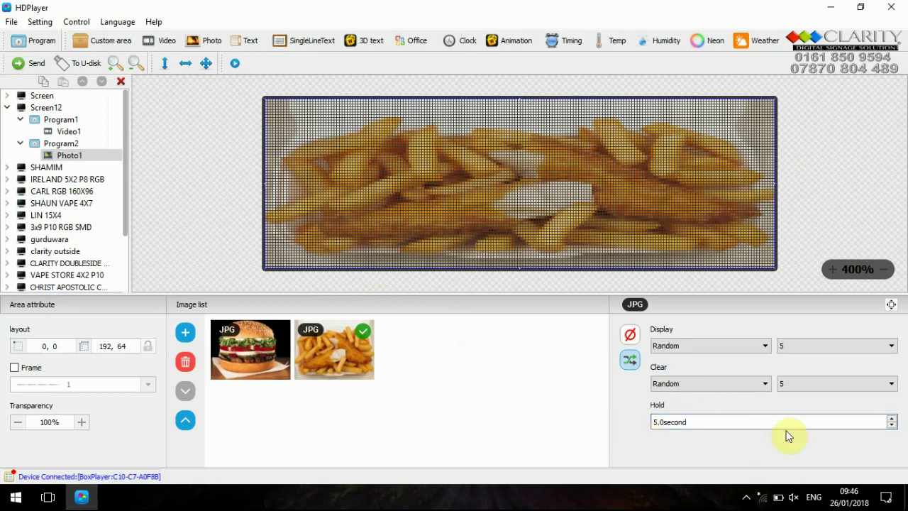
pyautogui.click(892, 427)
pyautogui.click(892, 426)
pyautogui.click(892, 426)
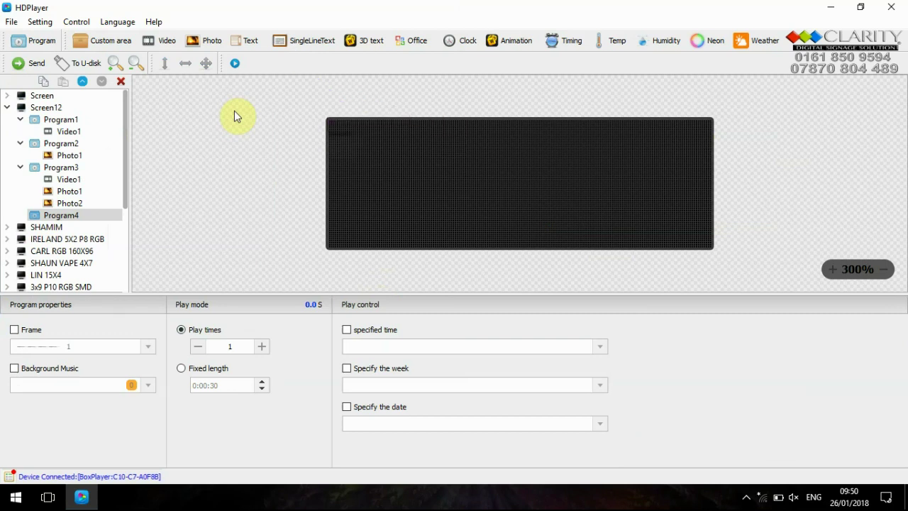
# Add a text area filling the whole 192 × 64 screen to Program4 and enter the text TEST
pyautogui.click(252, 43)
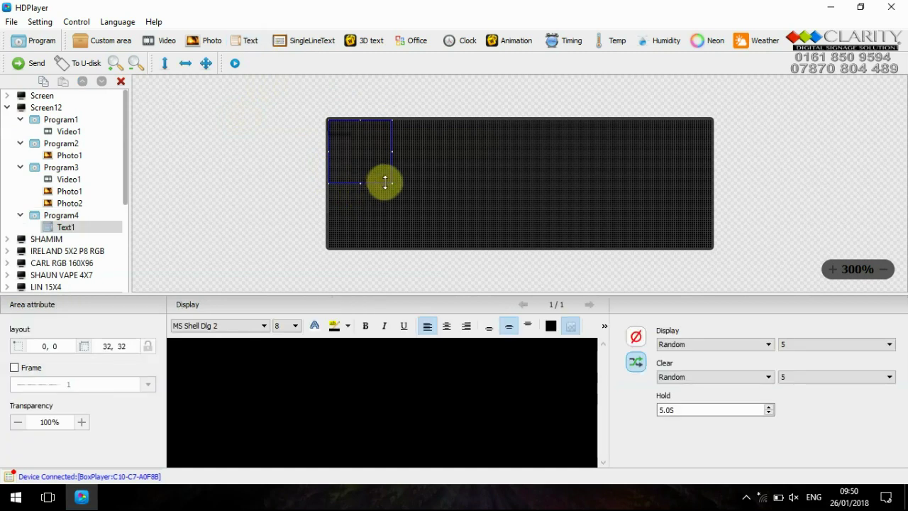
pyautogui.moveTo(392, 183); pyautogui.dragTo(516, 232)
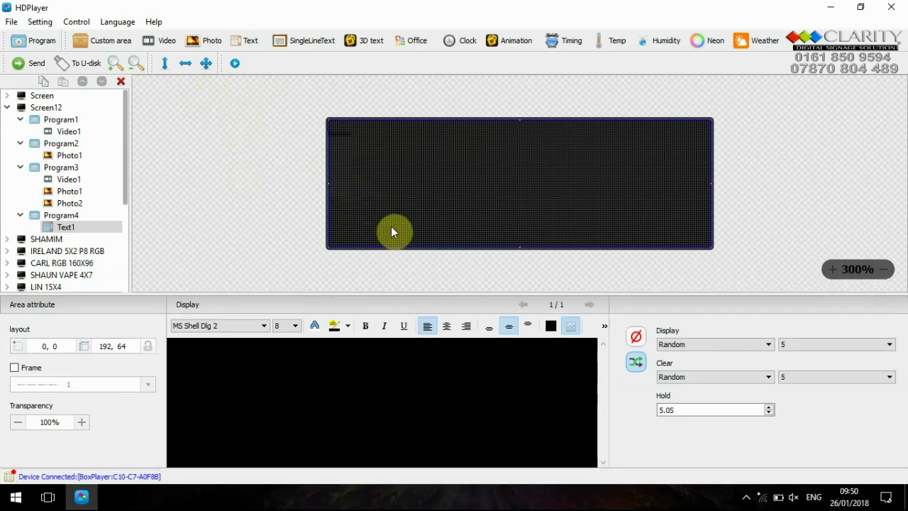
pyautogui.click(424, 385)
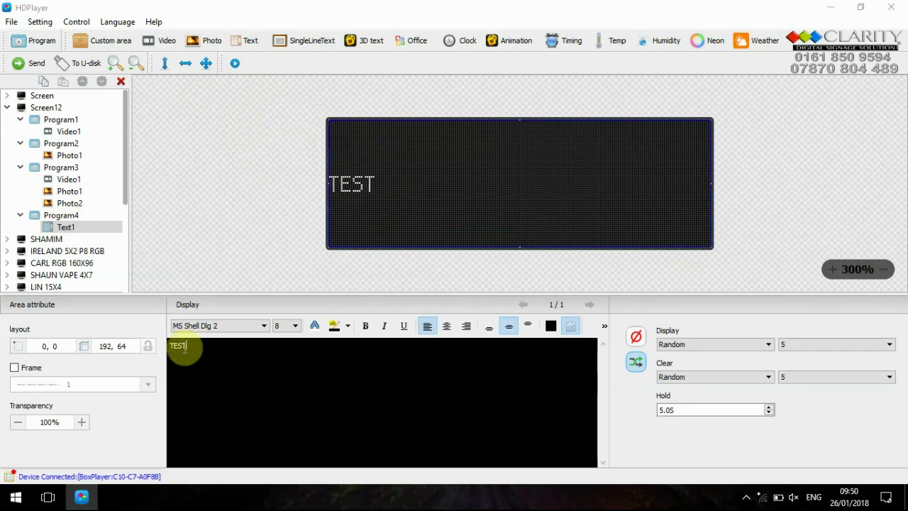
# Format the word TEST as centred, bold, size 42 text
pyautogui.moveTo(186, 346); pyautogui.dragTo(132, 345)
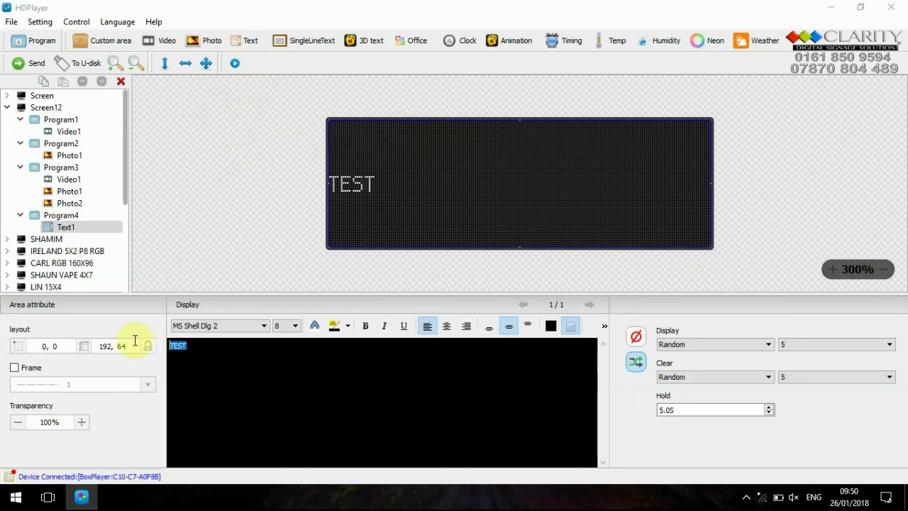
pyautogui.click(446, 327)
pyautogui.click(294, 328)
pyautogui.click(296, 339)
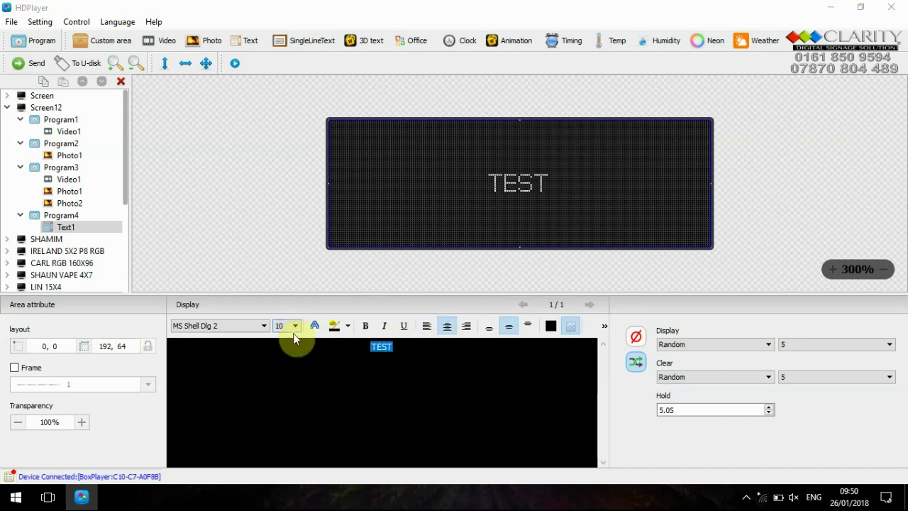
pyautogui.click(366, 326)
pyautogui.click(298, 331)
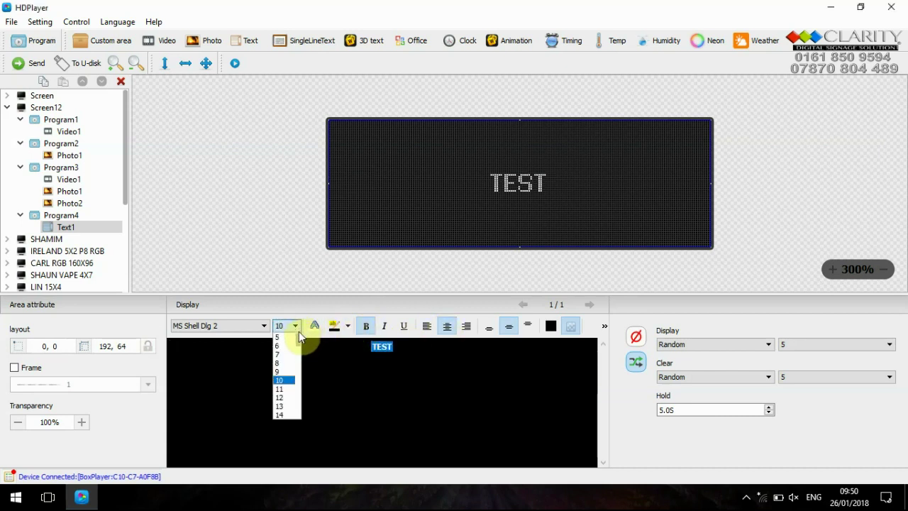
pyautogui.scroll(-3, 299, 348)
pyautogui.click(298, 361)
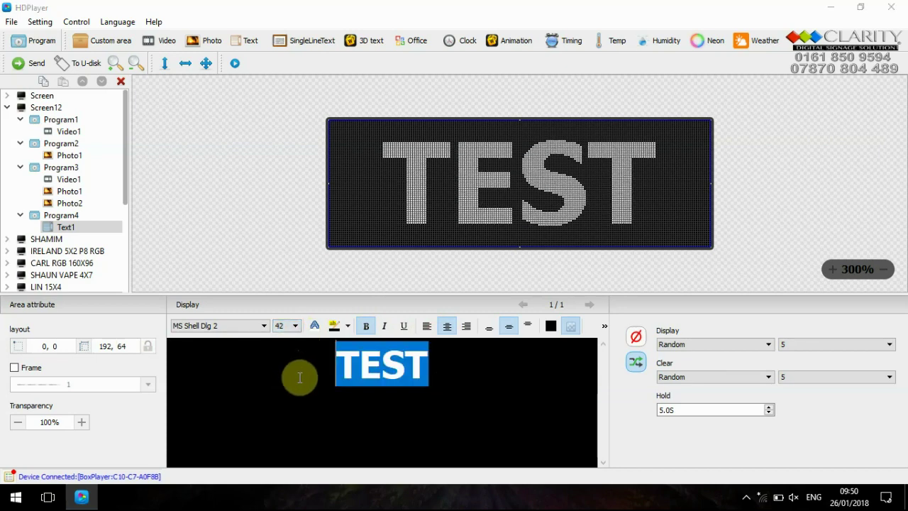
# Give the TEST text a red stroke
pyautogui.click(604, 327)
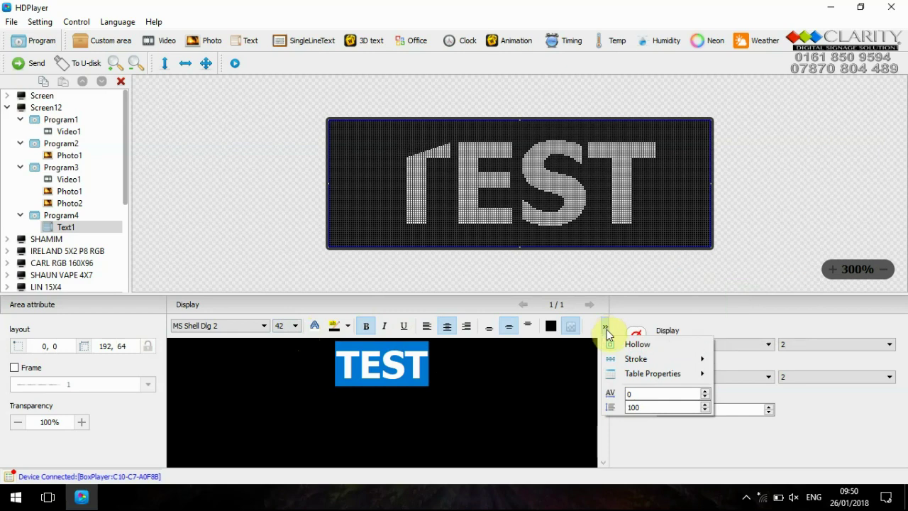
pyautogui.moveTo(628, 359)
pyautogui.click(727, 363)
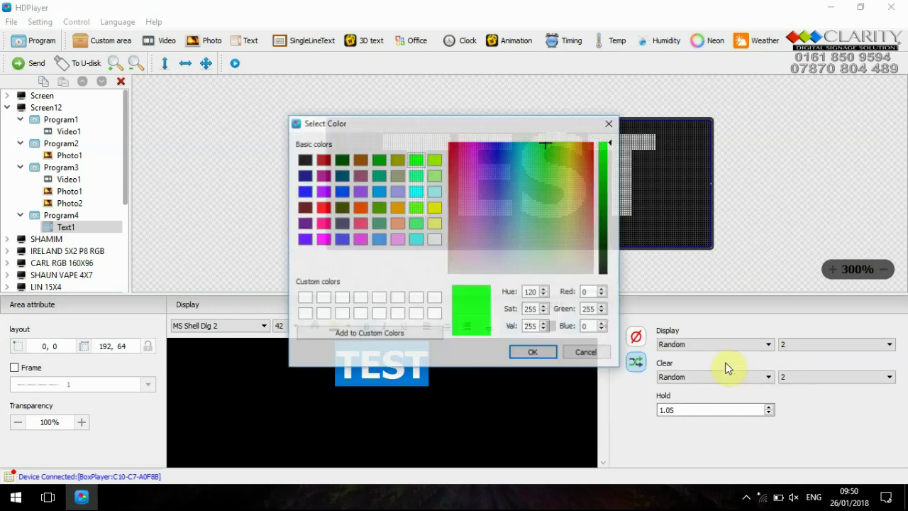
pyautogui.click(322, 207)
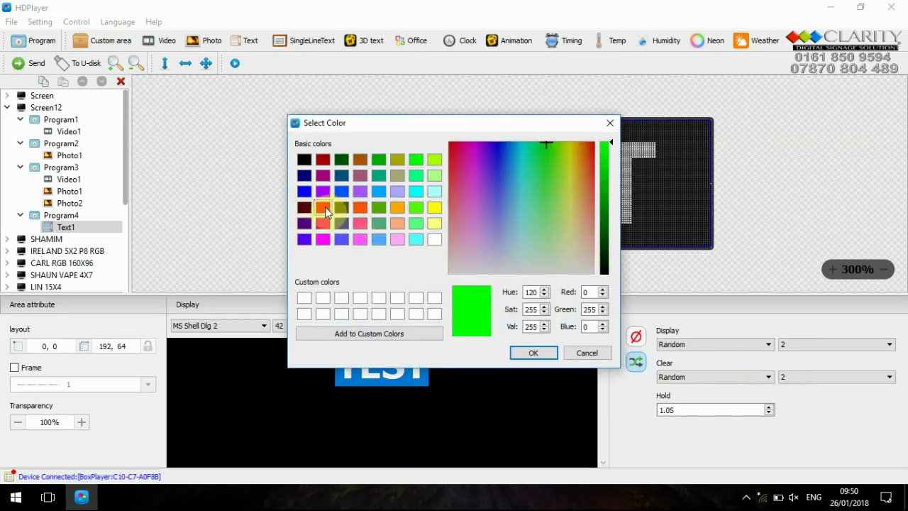
pyautogui.click(533, 353)
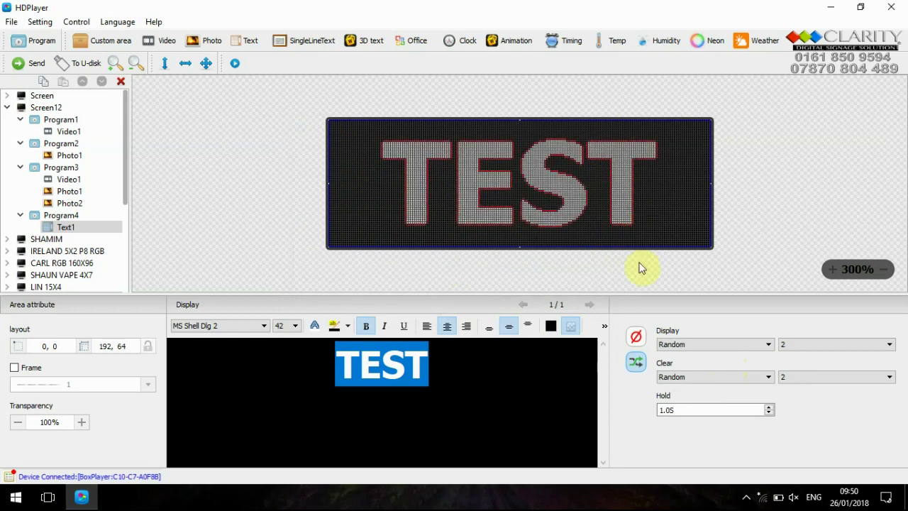
# Colour the TEST text yellow
pyautogui.click(319, 331)
pyautogui.click(433, 208)
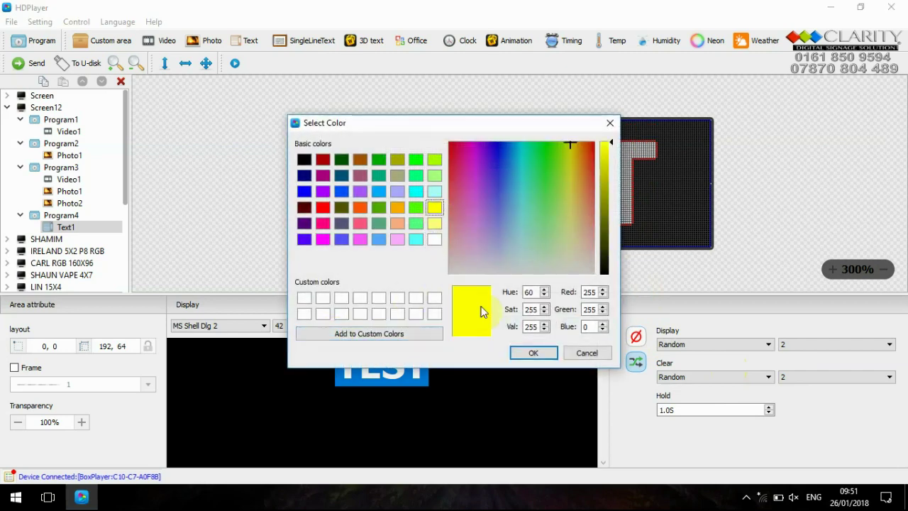
pyautogui.click(532, 353)
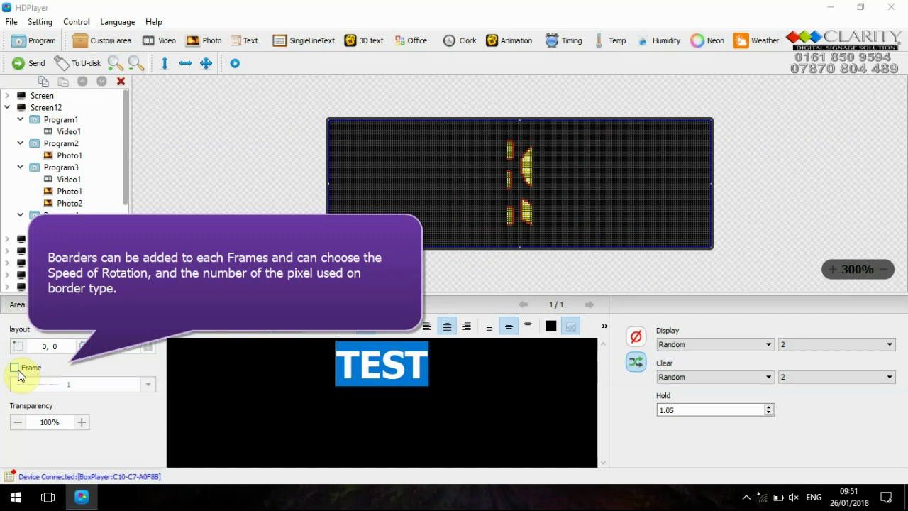
# Turn on the frame for the text area and give it a blue 3-pixel border style
pyautogui.click(15, 369)
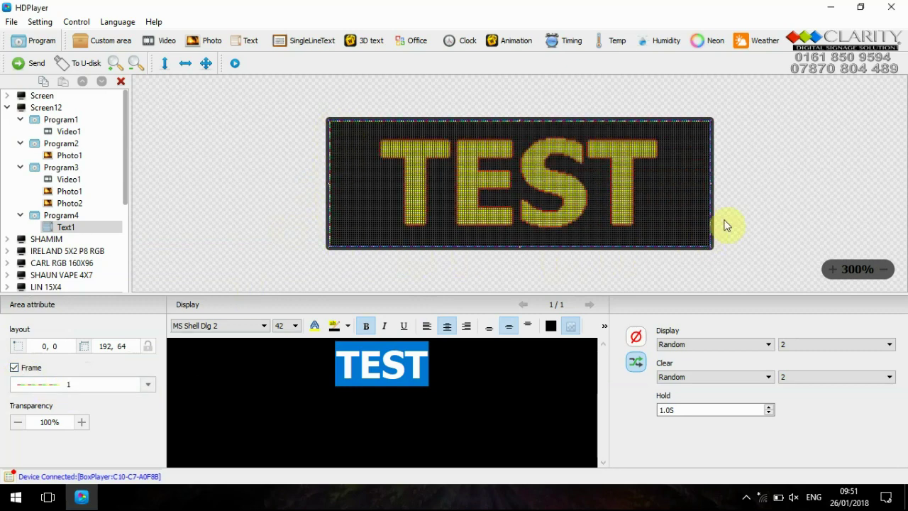
pyautogui.click(148, 384)
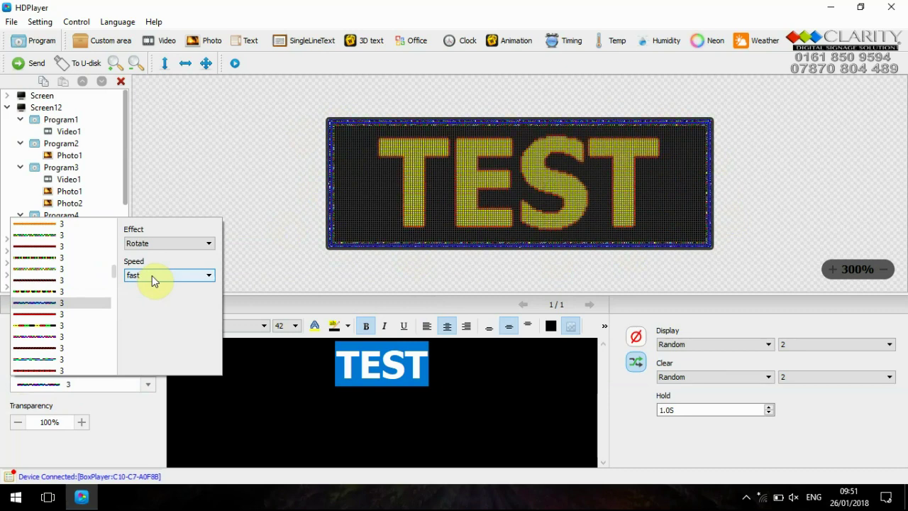
# Try the Twinkle and Static effects on the frame and return it to Rotate
pyautogui.click(161, 244)
pyautogui.click(158, 263)
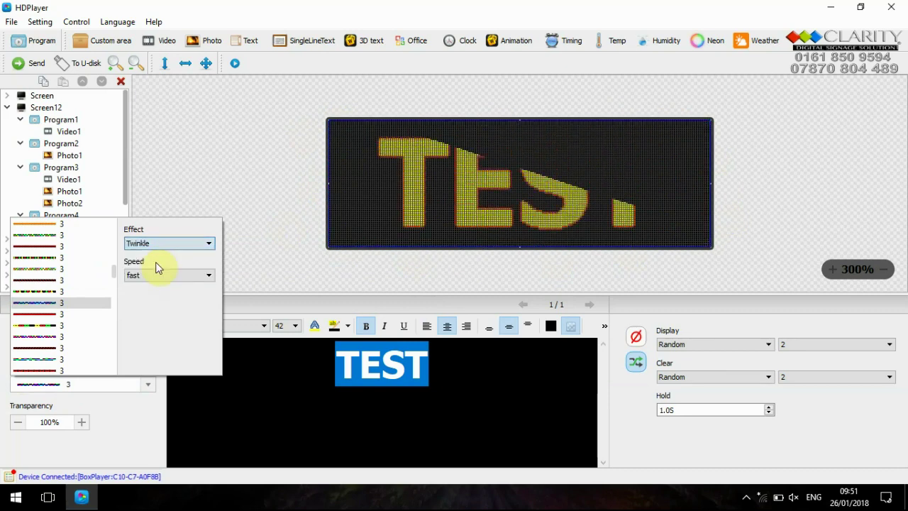
pyautogui.click(167, 245)
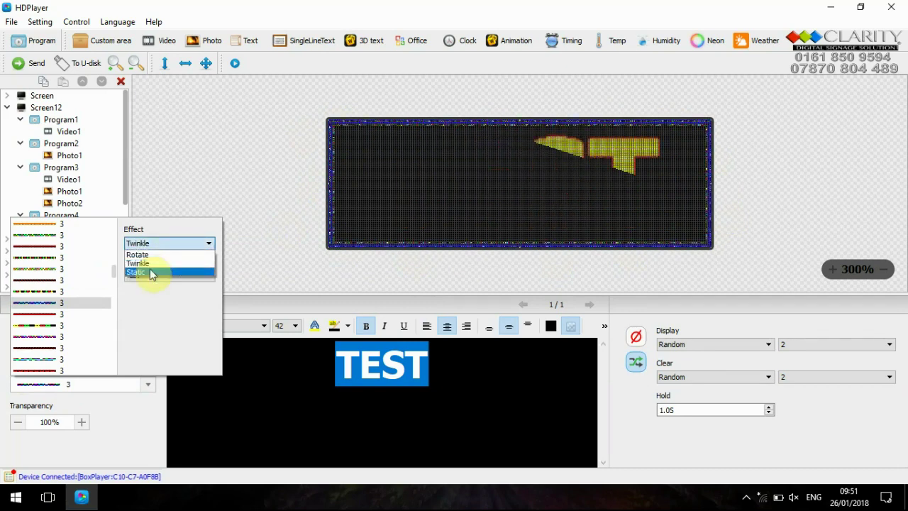
pyautogui.click(150, 269)
pyautogui.click(162, 244)
pyautogui.click(158, 254)
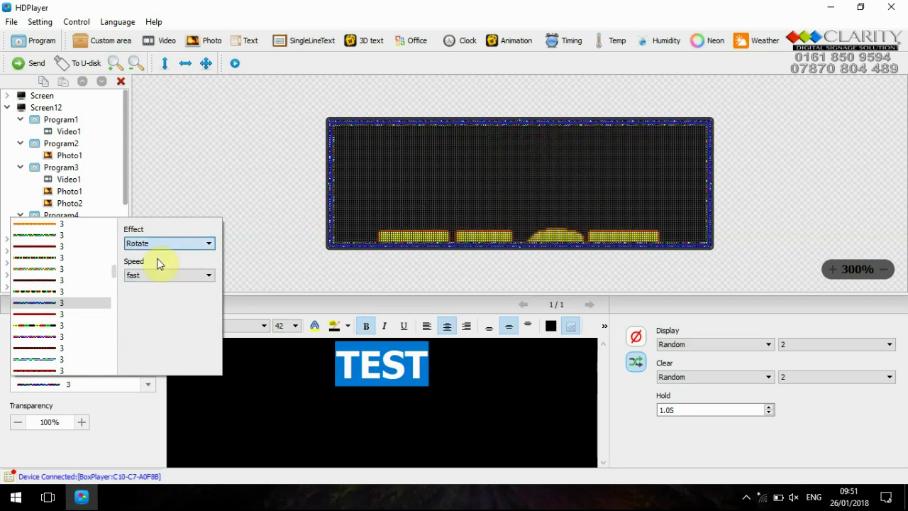
# Try several other 3-pixel border styles and settle on a multicoloured one for the text area's frame
pyautogui.scroll(-3, 58, 335)
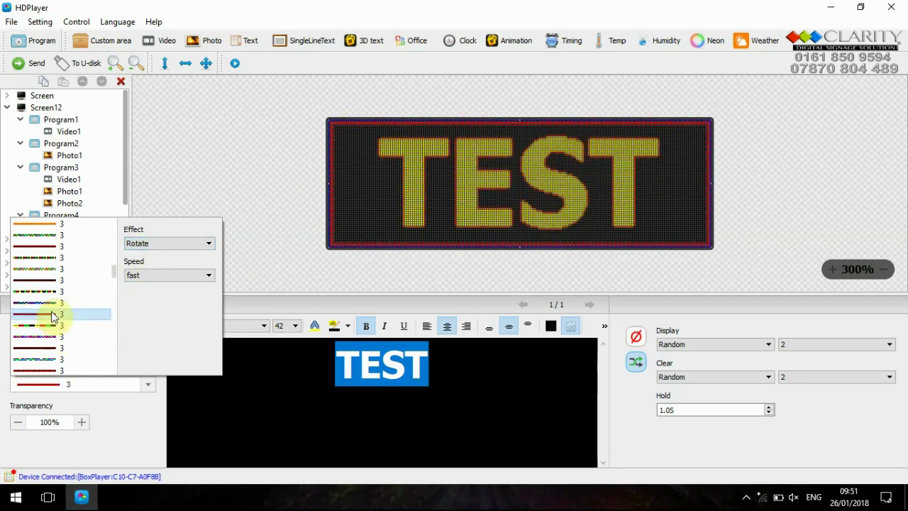
pyautogui.click(53, 304)
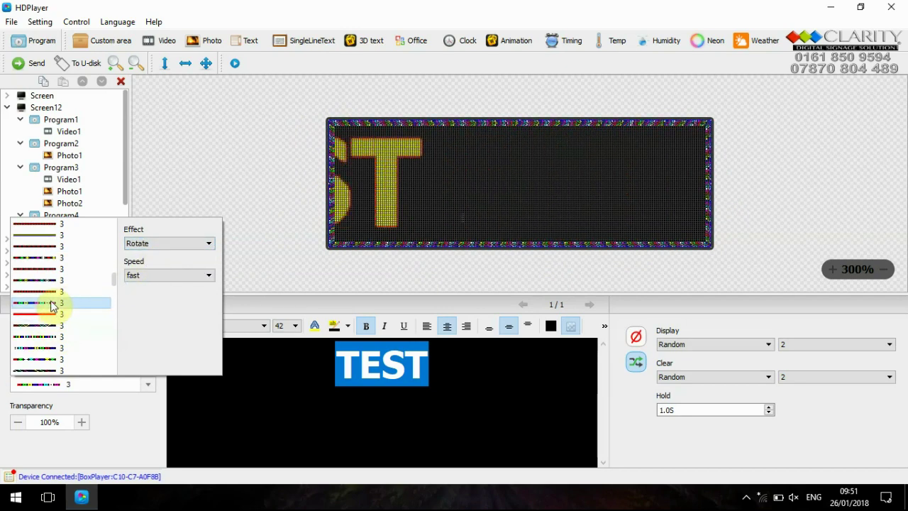
pyautogui.click(50, 339)
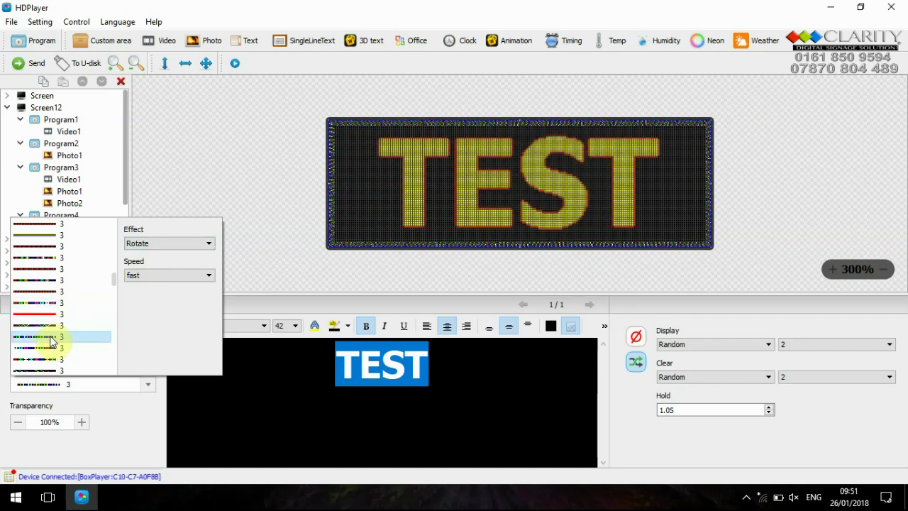
pyautogui.click(50, 371)
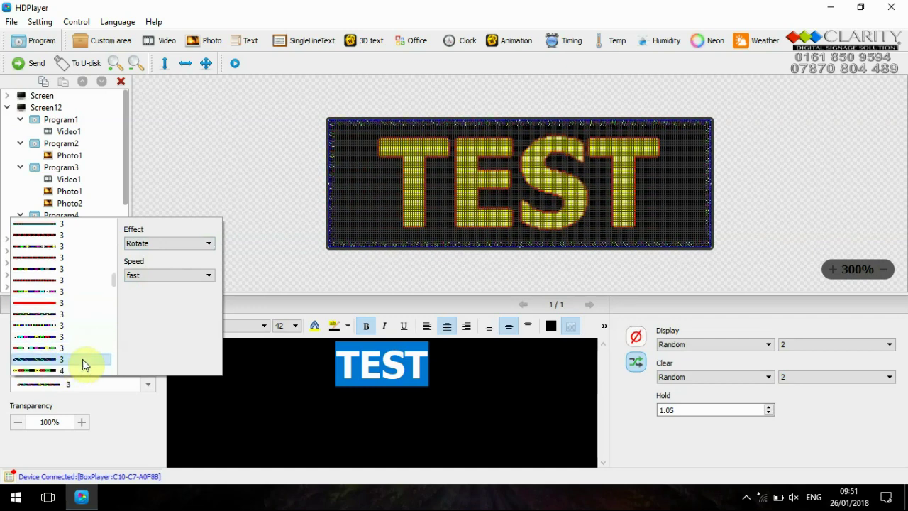
pyautogui.click(120, 427)
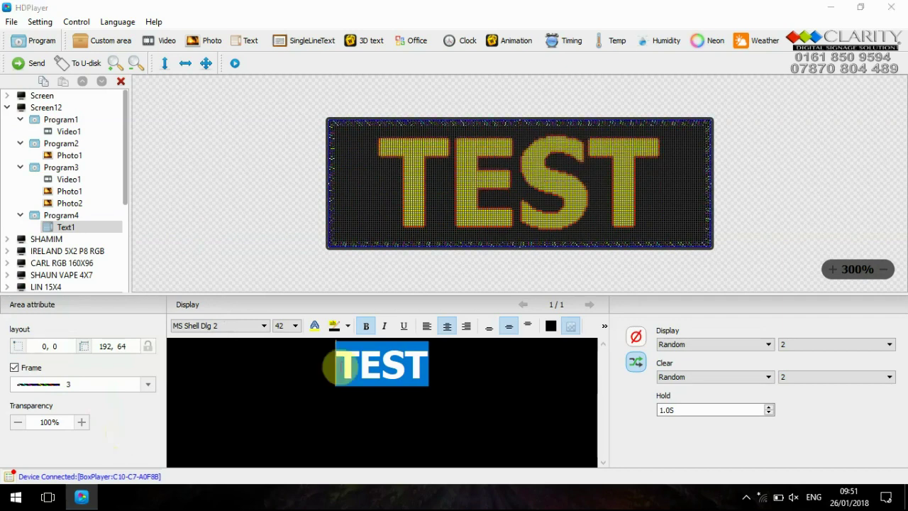
# Reduce the TEST text to size 20
pyautogui.click(297, 330)
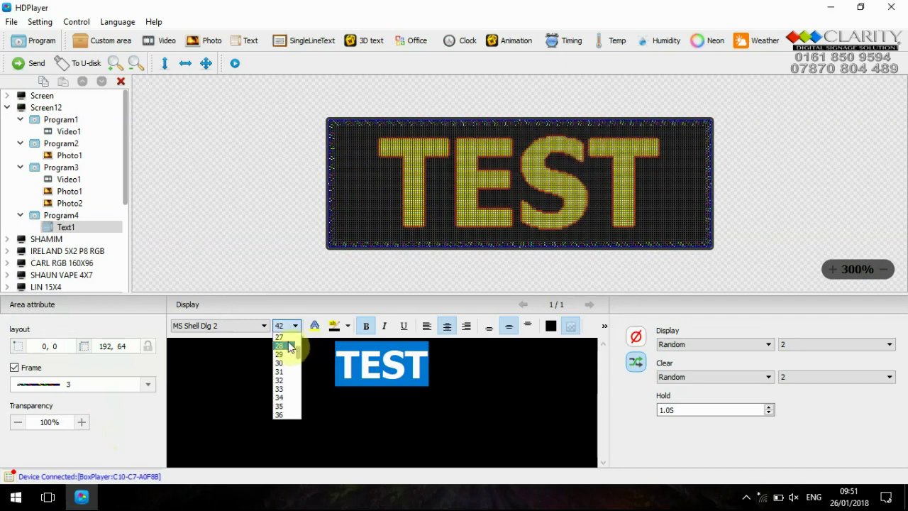
pyautogui.click(288, 339)
pyautogui.click(290, 329)
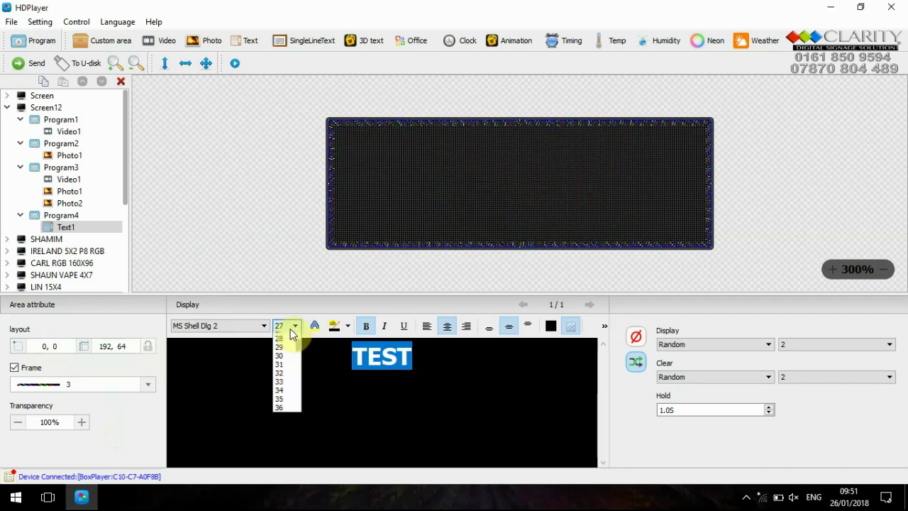
pyautogui.scroll(4, 291, 354)
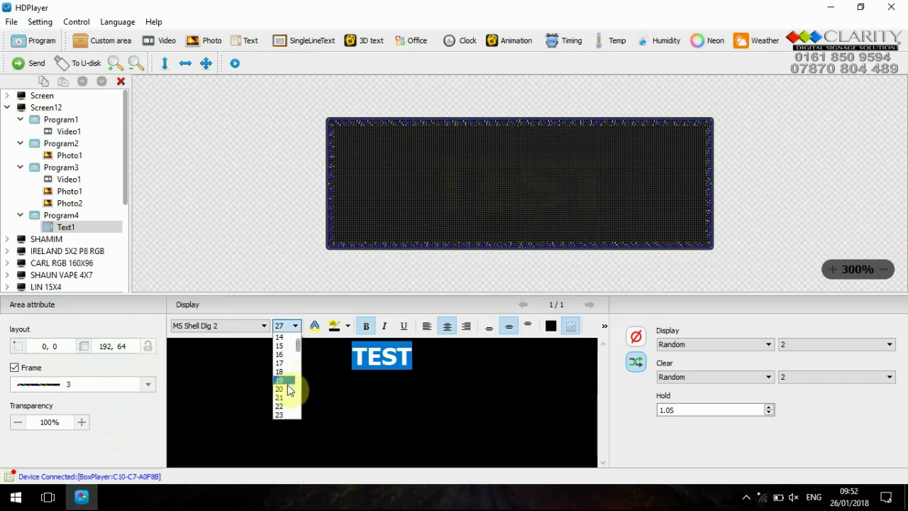
pyautogui.click(290, 380)
# Extend the text to two lines reading TEST 2 and DOUBLE LINE, at size 15
pyautogui.click(408, 364)
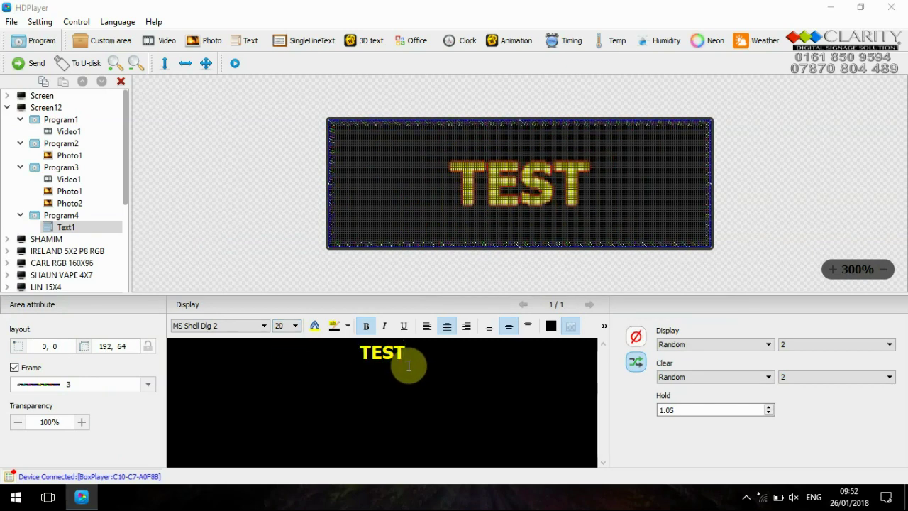
pyautogui.write('1')
pyautogui.press('BackSpace')
pyautogui.write('2')
pyautogui.press('Return')
pyautogui.write('DOU')
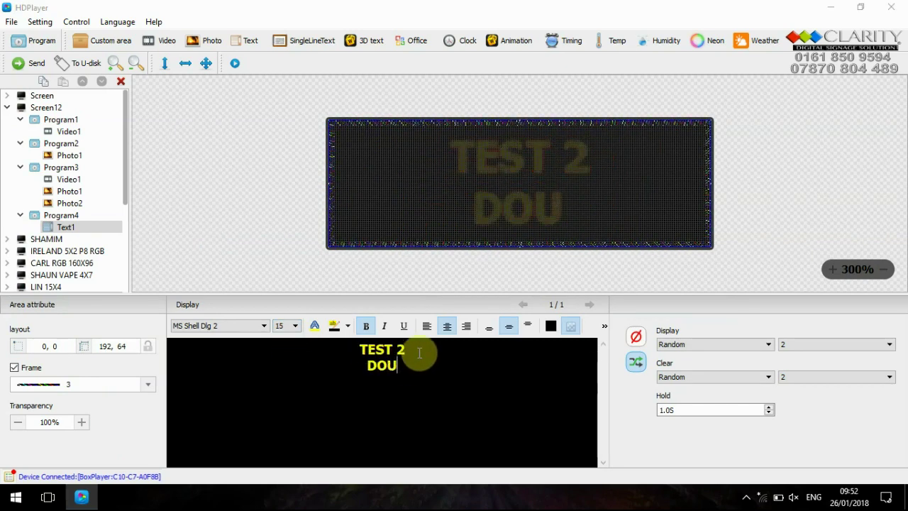
pyautogui.write('BLE LI')
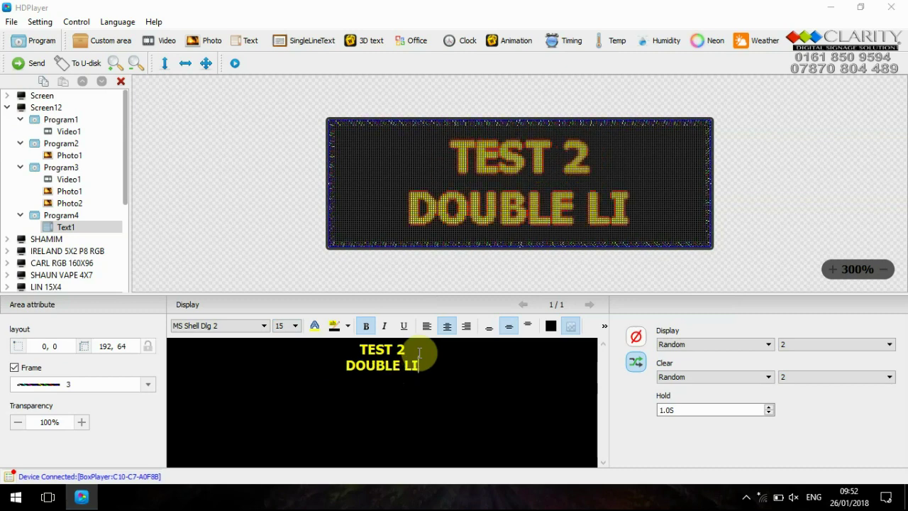
pyautogui.write('NE')
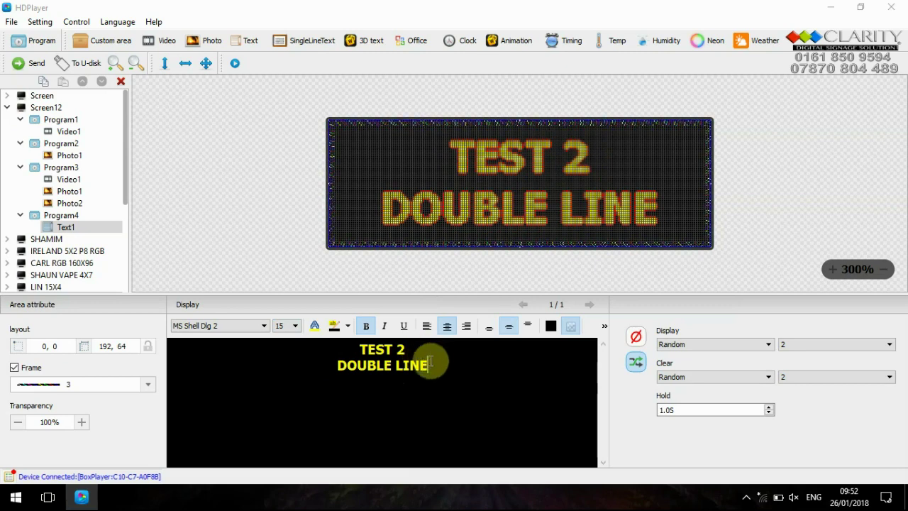
# Colour the word DOUBLE bright green
pyautogui.click(393, 365)
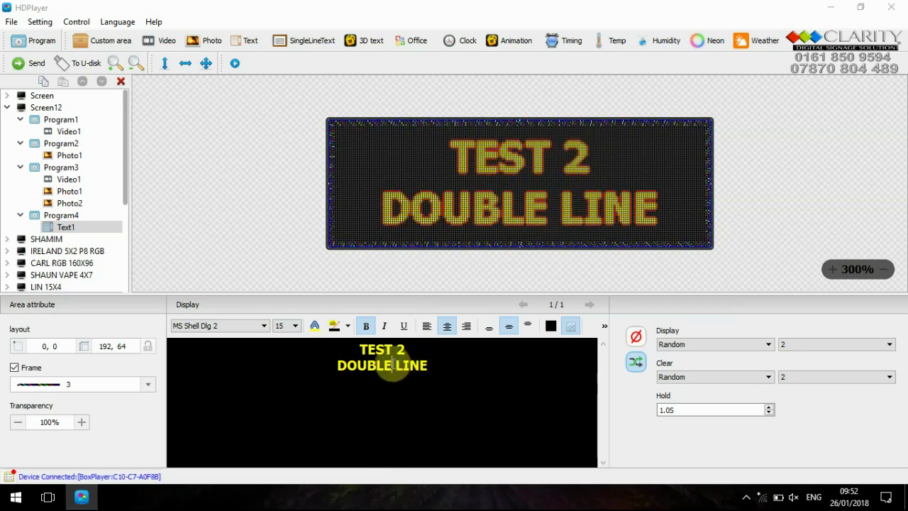
pyautogui.moveTo(392, 365); pyautogui.dragTo(335, 365)
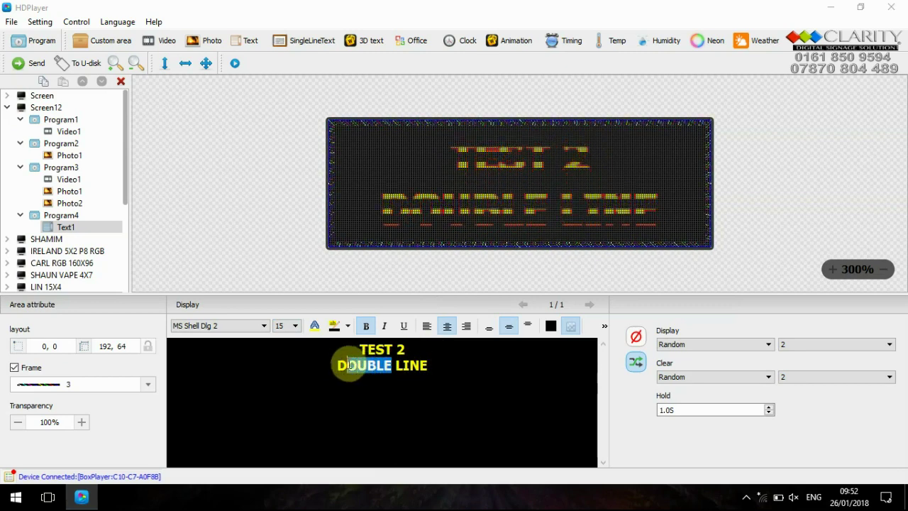
pyautogui.click(316, 327)
pyautogui.click(415, 159)
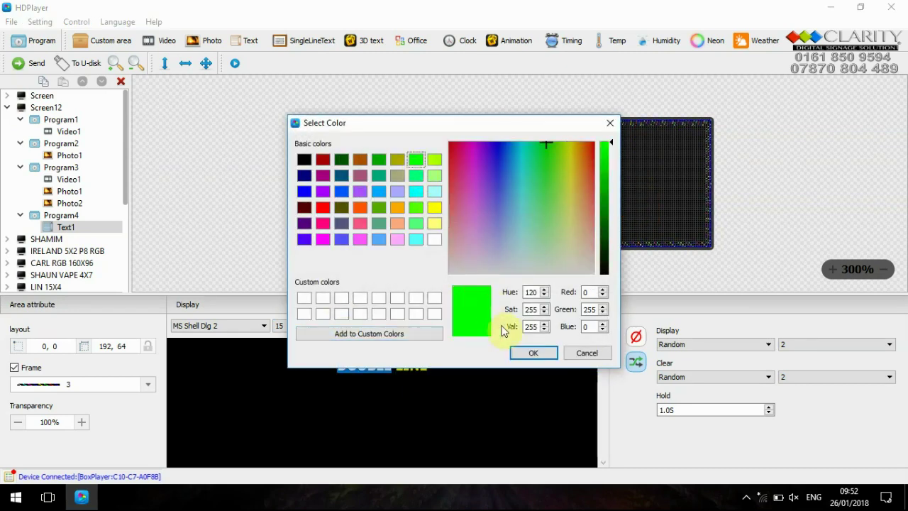
pyautogui.click(529, 352)
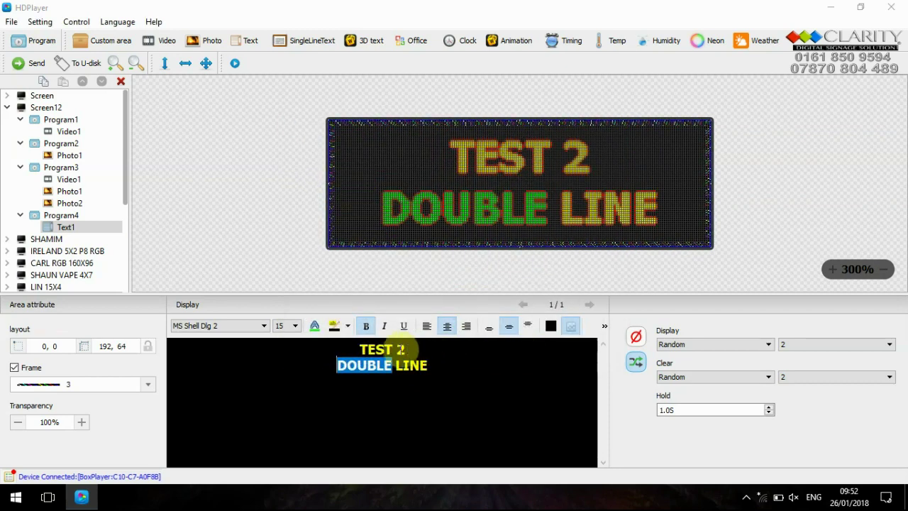
# Colour the number 2 on the first line white
pyautogui.doubleClick(401, 349)
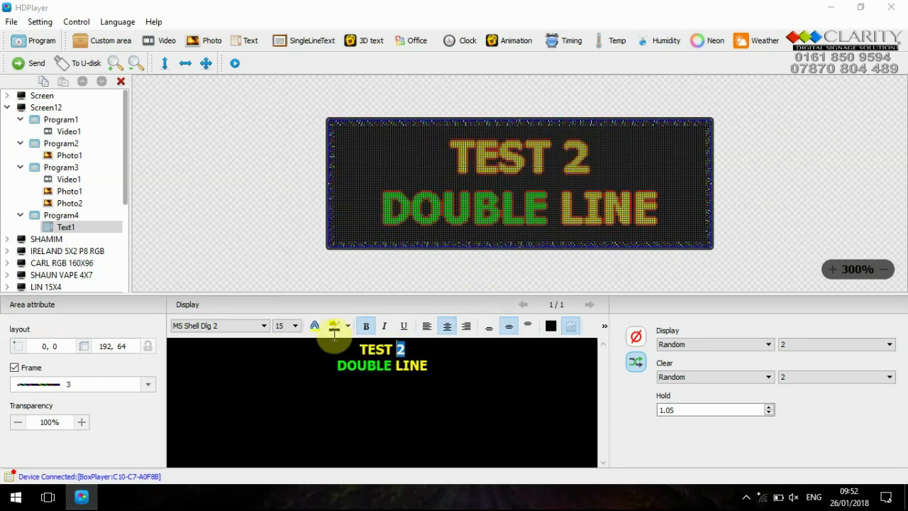
pyautogui.click(315, 327)
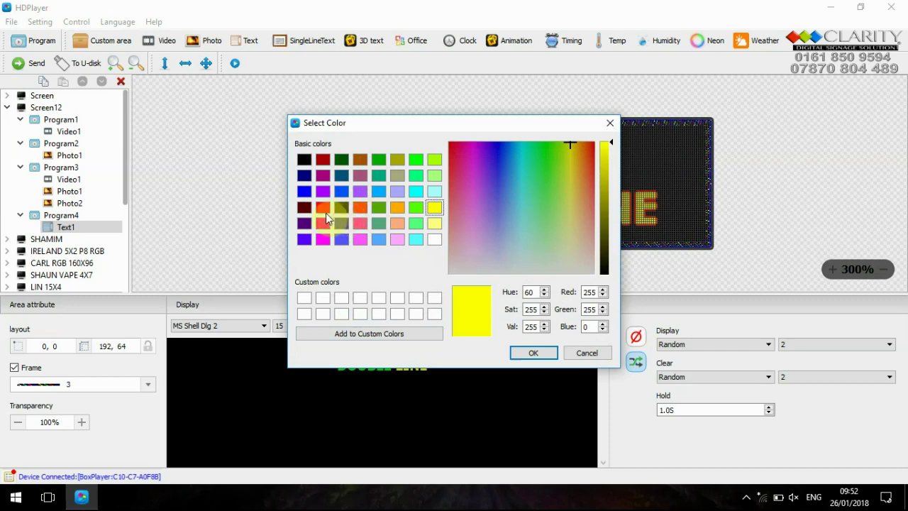
pyautogui.click(435, 239)
pyautogui.click(525, 353)
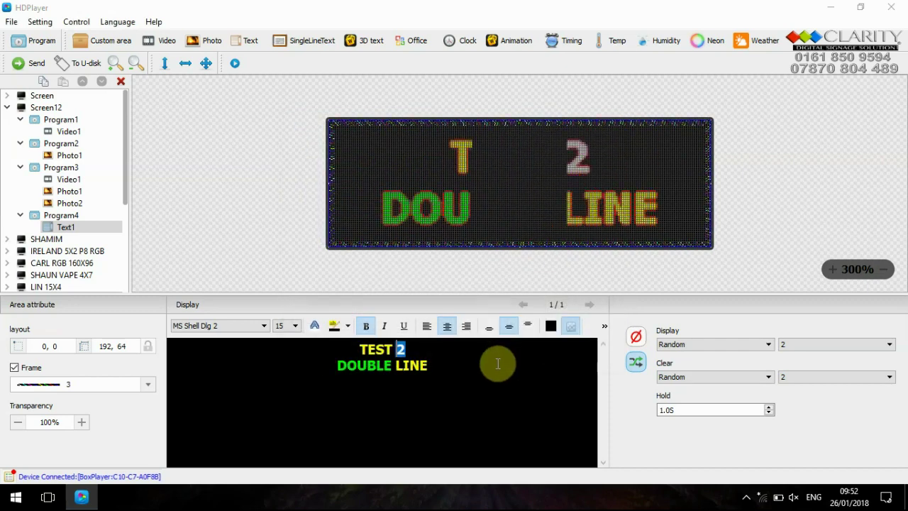
# Colour the word LINE pink
pyautogui.doubleClick(413, 366)
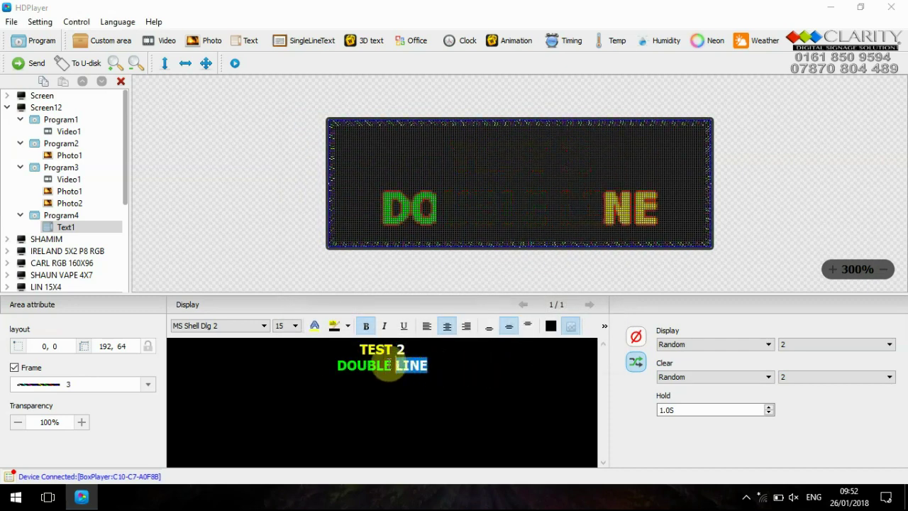
pyautogui.click(315, 327)
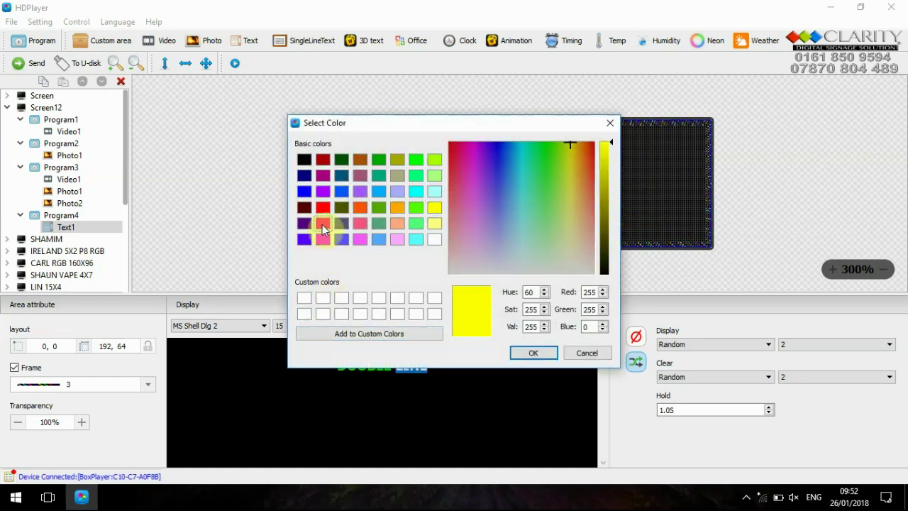
pyautogui.click(323, 223)
pyautogui.click(525, 353)
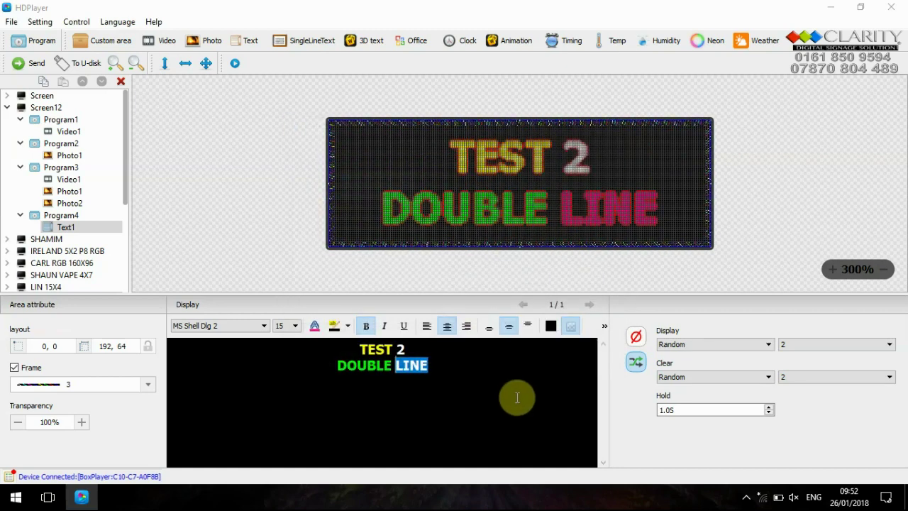
# Add a new program containing a single-line text area that fills the whole 192 × 64 screen
pyautogui.click(21, 41)
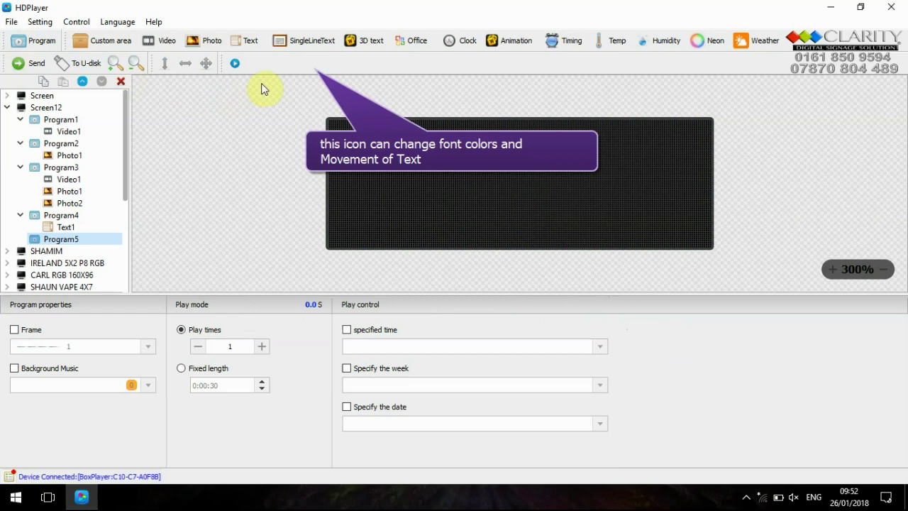
pyautogui.click(286, 42)
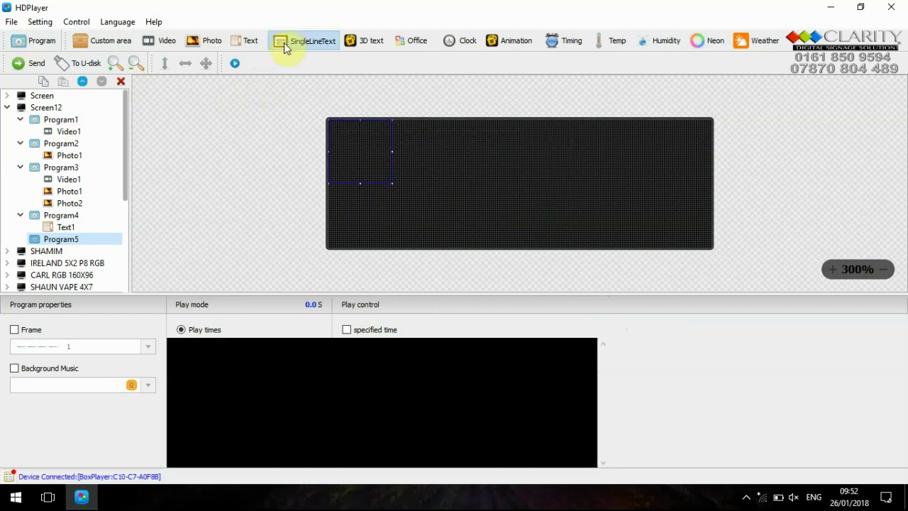
pyautogui.click(387, 184)
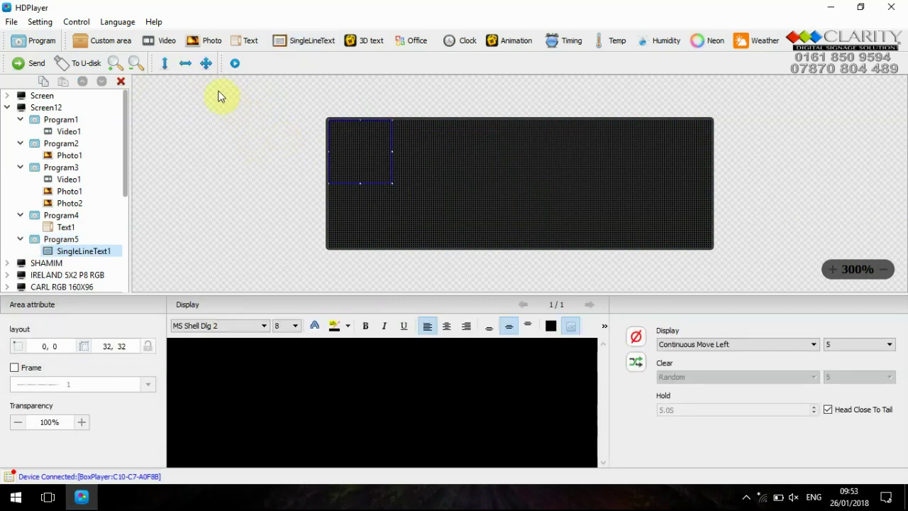
# Enter MOVEMENT TEXT in the single-line text area
pyautogui.click(298, 363)
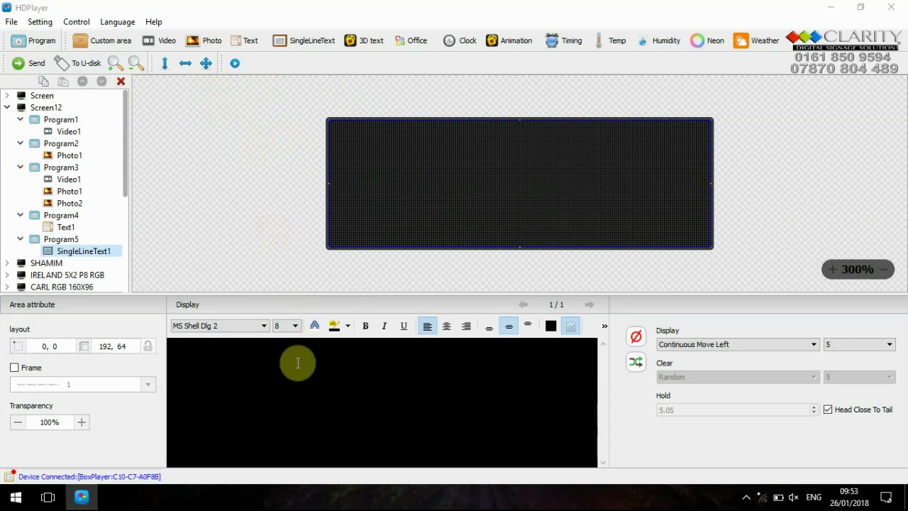
pyautogui.write('MOVEMENT')
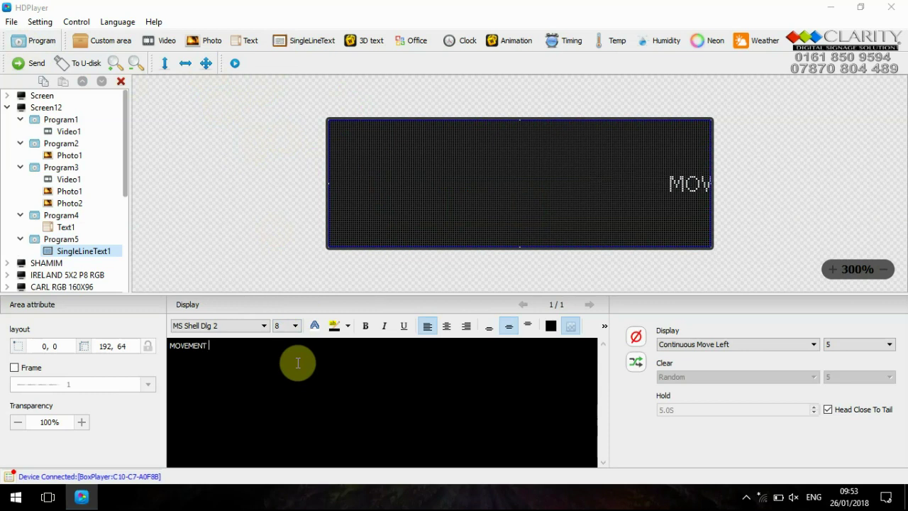
pyautogui.write(' TEST')
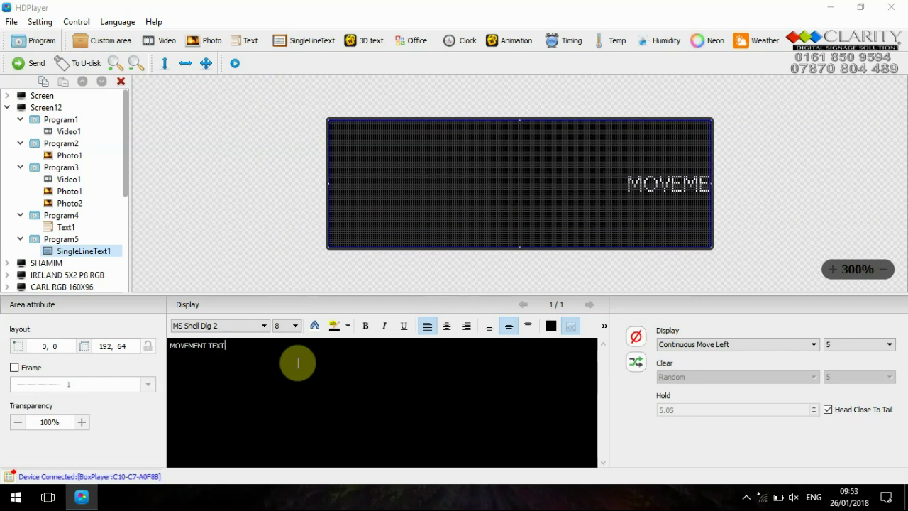
# Set MOVEMENT TEXT to font size 40 and make it bold
pyautogui.moveTo(230, 346); pyautogui.dragTo(170, 346)
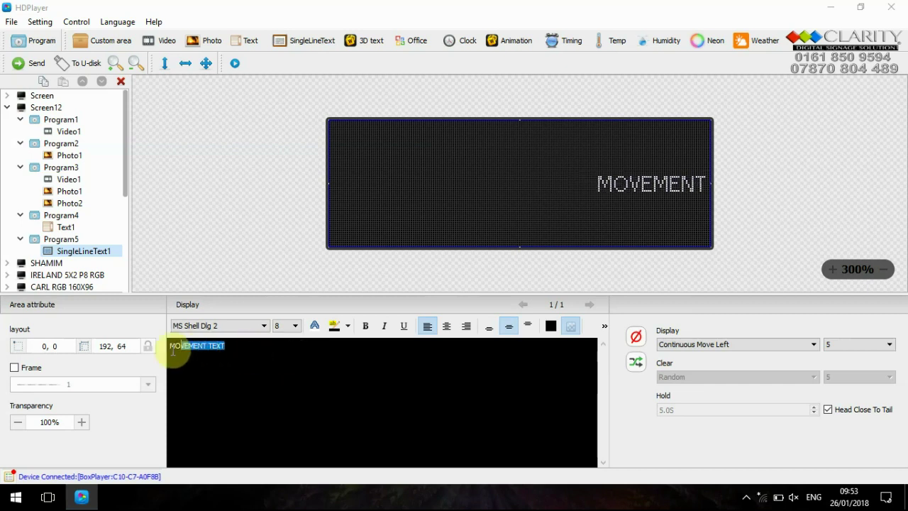
pyautogui.click(292, 327)
pyautogui.click(295, 327)
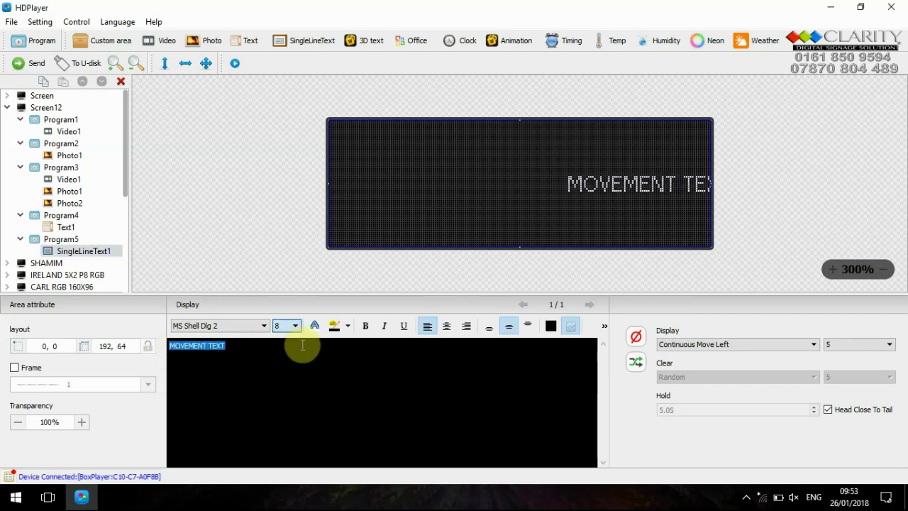
pyautogui.click(295, 329)
pyautogui.scroll(-5, 301, 359)
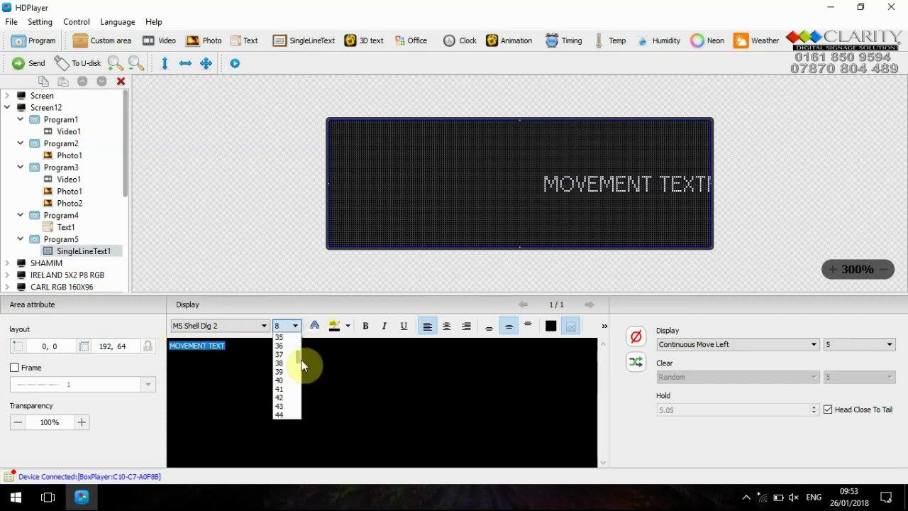
pyautogui.click(283, 376)
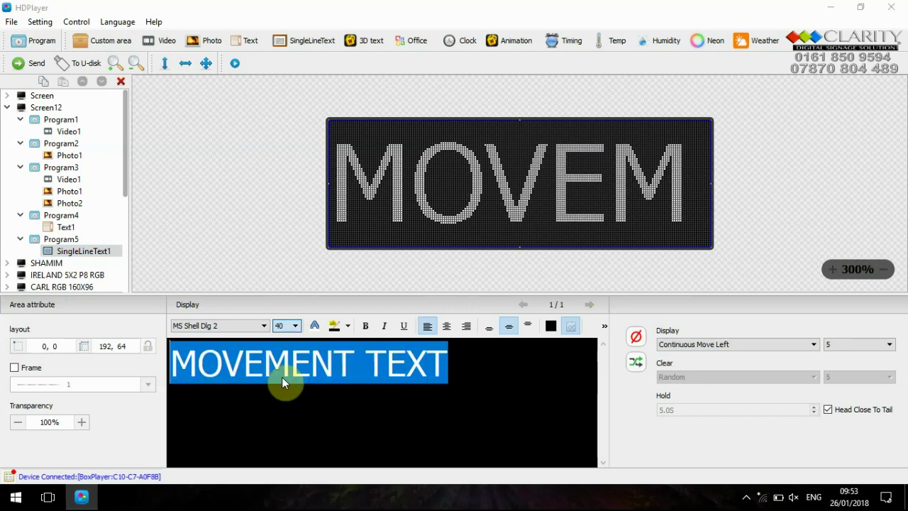
pyautogui.click(366, 327)
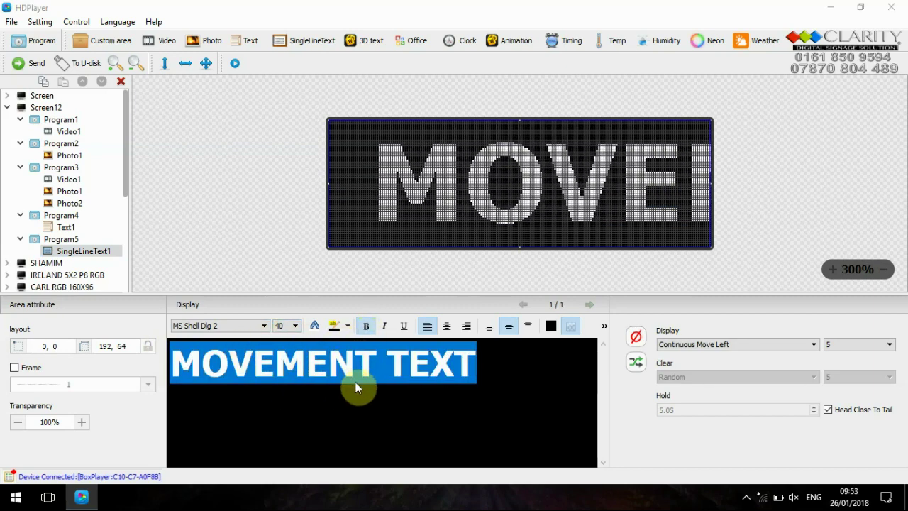
# Colour MOVEMENT TEXT yellow and apply the Hollow effect to its letters
pyautogui.click(315, 326)
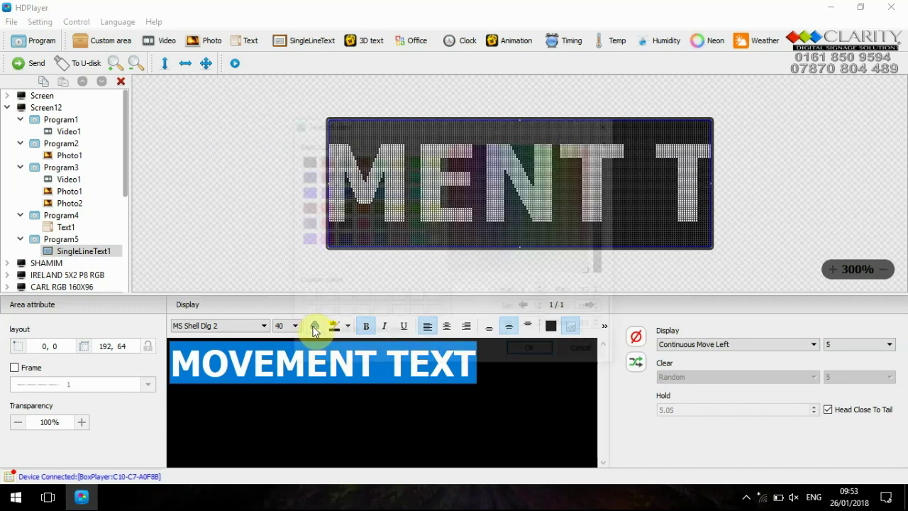
pyautogui.click(430, 209)
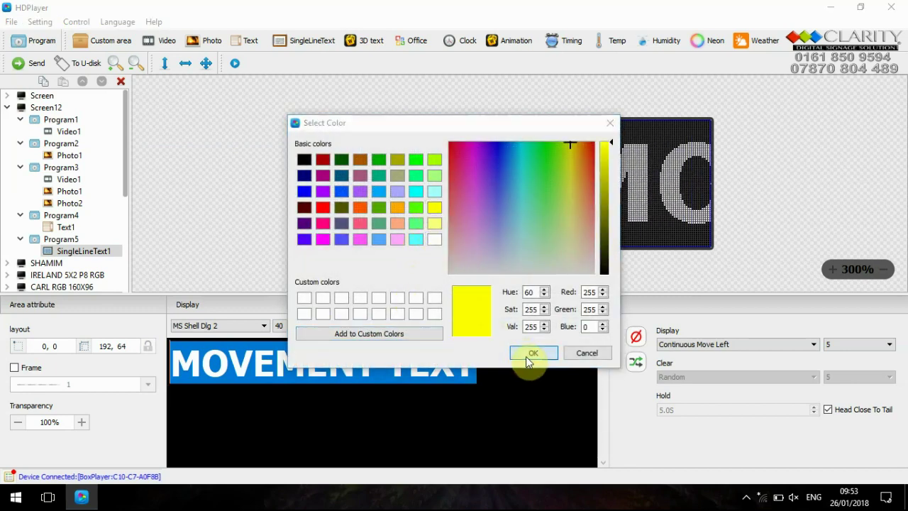
pyautogui.click(532, 353)
pyautogui.click(604, 327)
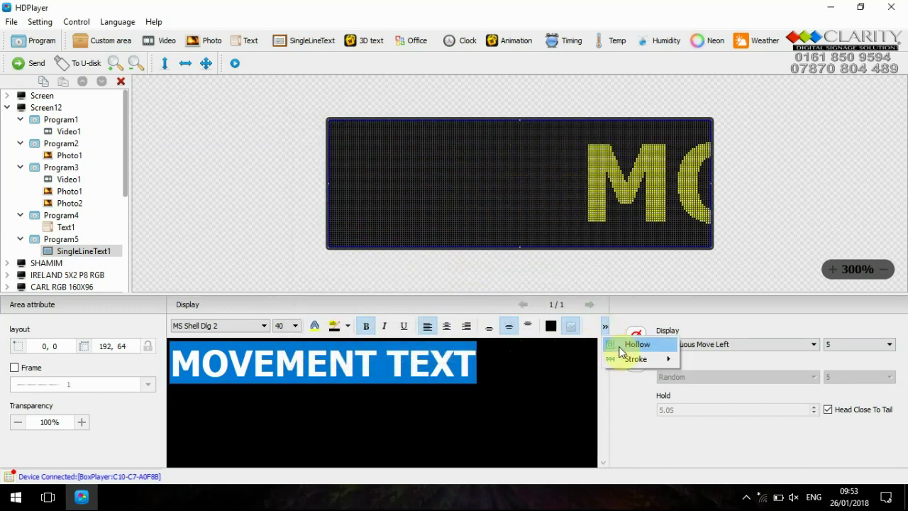
pyautogui.moveTo(626, 362)
pyautogui.click(632, 345)
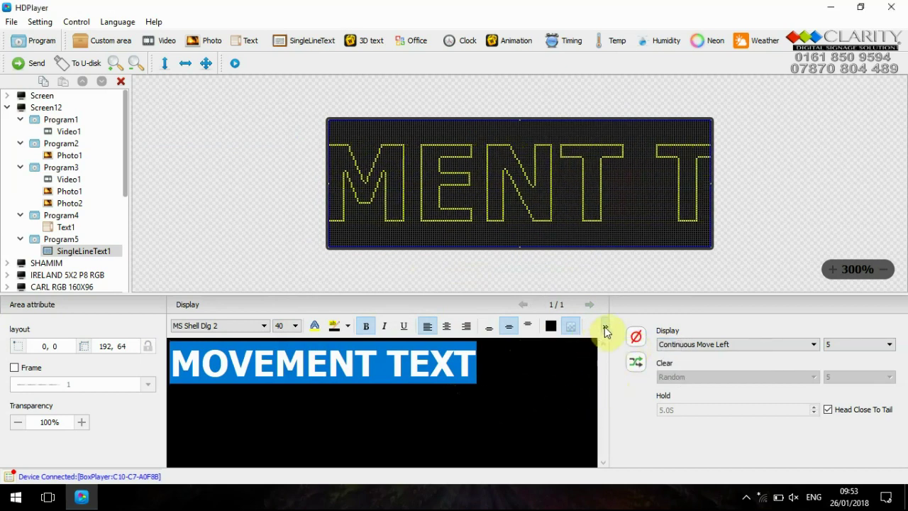
# Add a red stroke around the hollow letters of MOVEMENT TEXT
pyautogui.click(604, 327)
pyautogui.moveTo(617, 361)
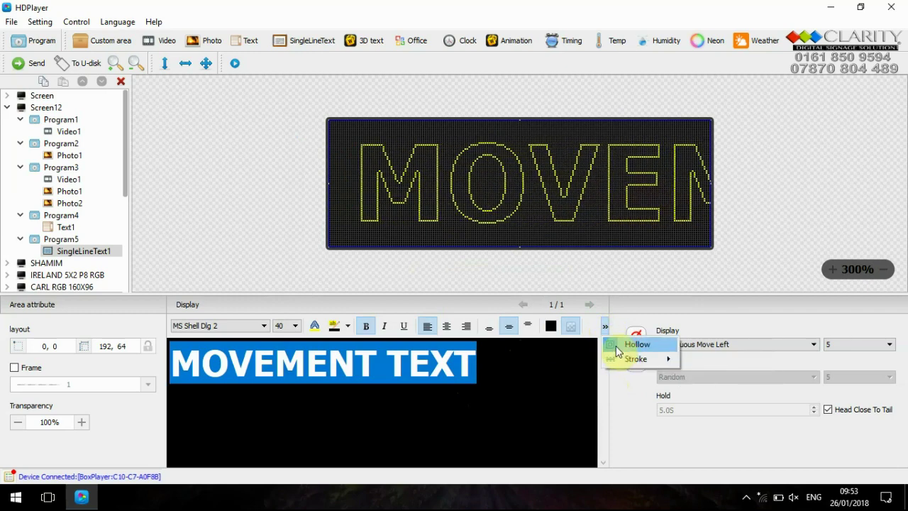
pyautogui.click(685, 360)
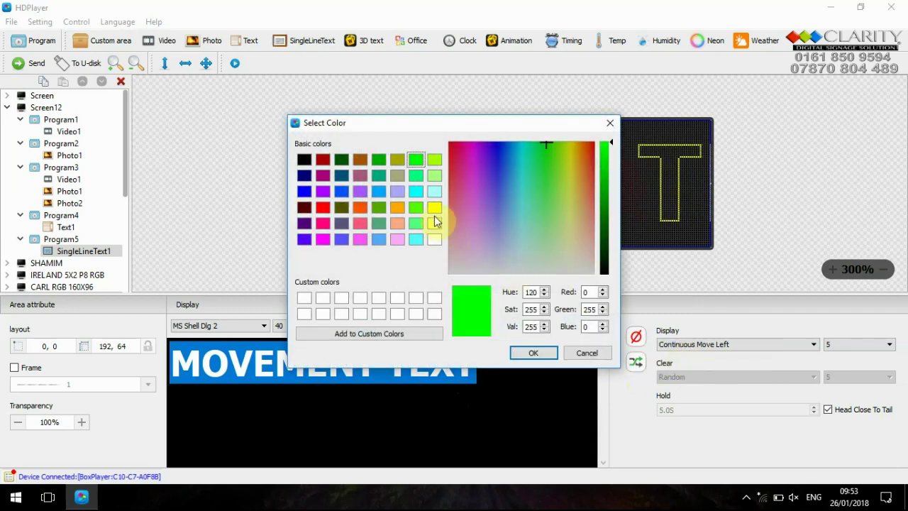
pyautogui.click(434, 218)
pyautogui.click(434, 208)
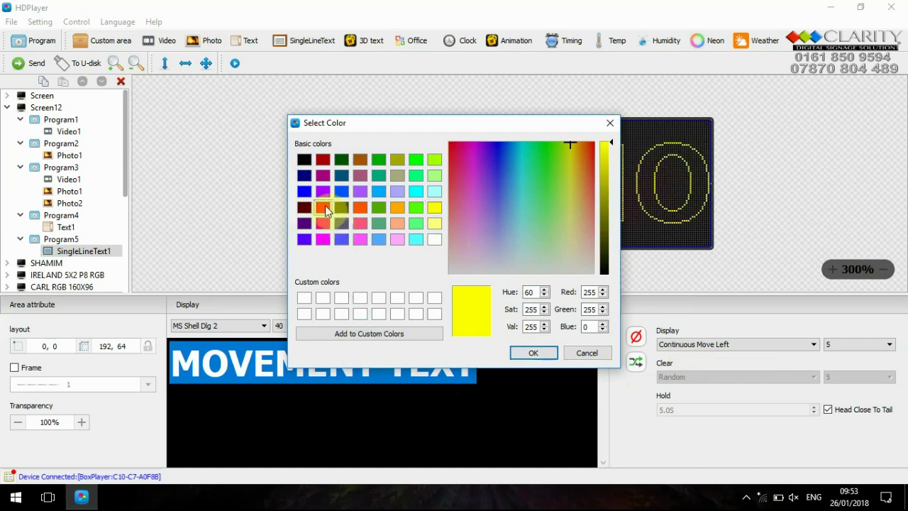
pyautogui.click(323, 207)
pyautogui.click(525, 352)
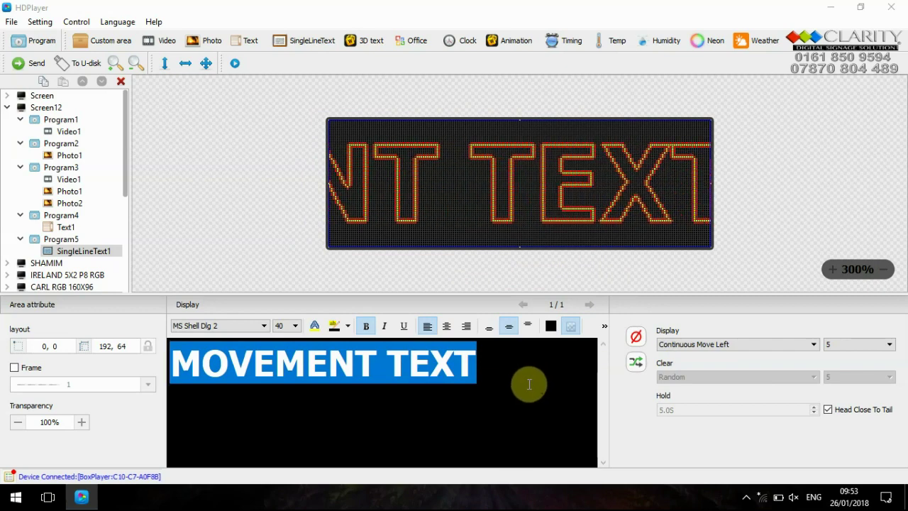
# Set the scrolling speed of the single-line text to 9 slow
pyautogui.click(838, 346)
pyautogui.click(844, 424)
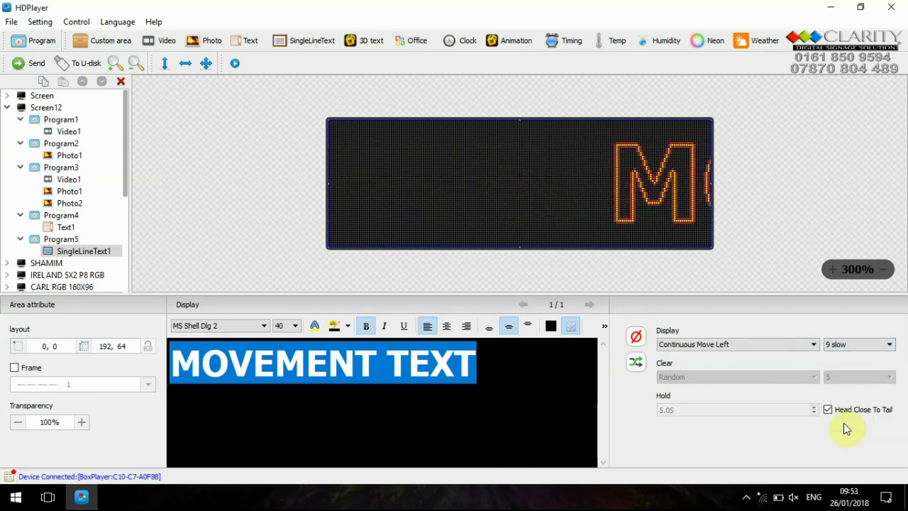
pyautogui.click(851, 347)
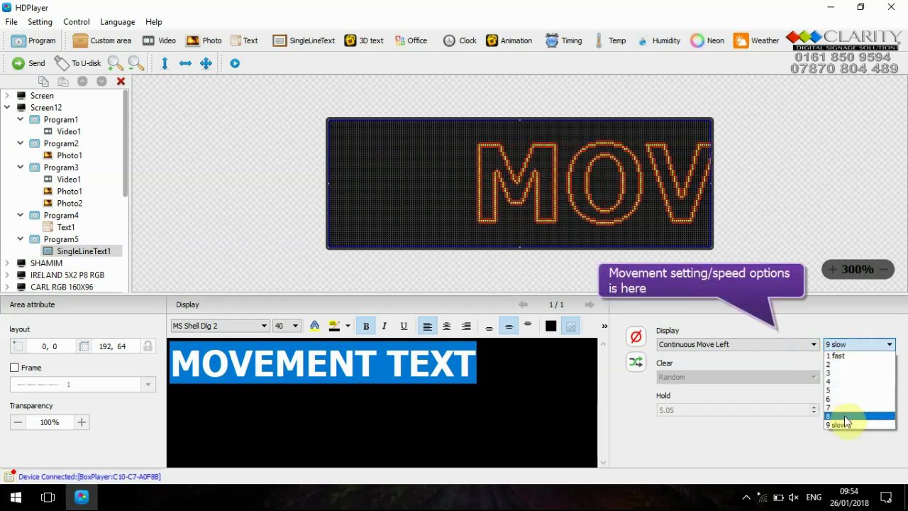
# Try the Continuous Move Right display effect on the single-line text, and return it to Continuous Move Left
pyautogui.click(796, 350)
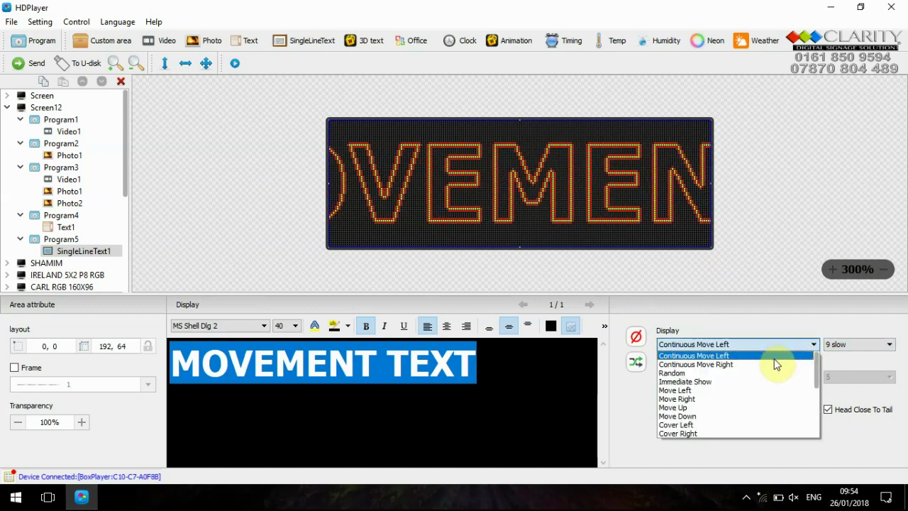
pyautogui.click(774, 365)
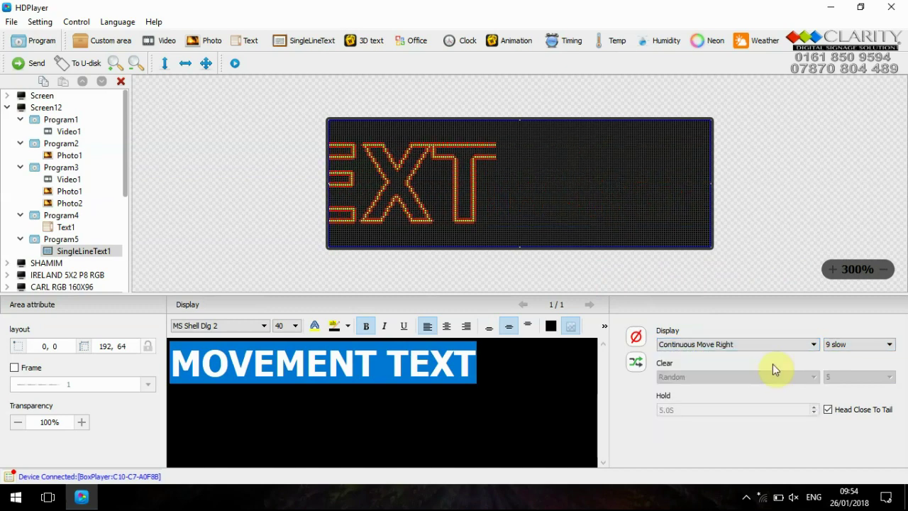
pyautogui.click(805, 347)
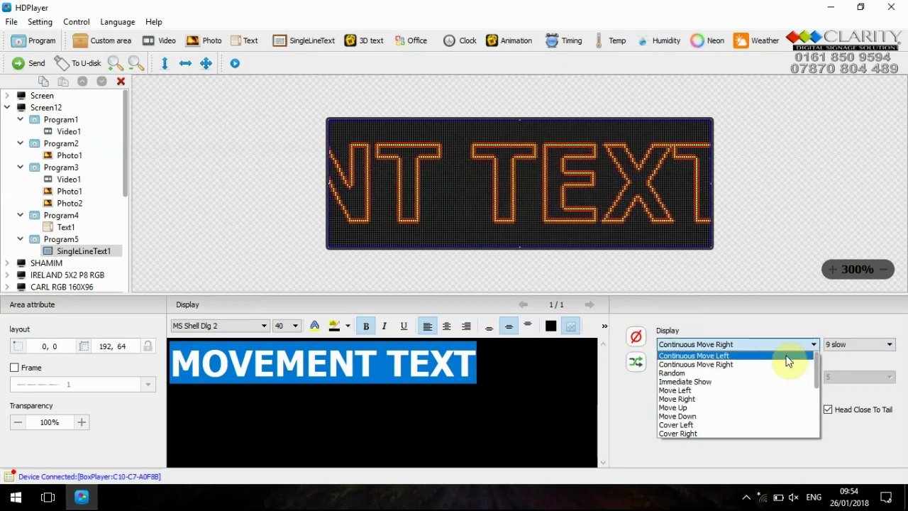
pyautogui.click(787, 356)
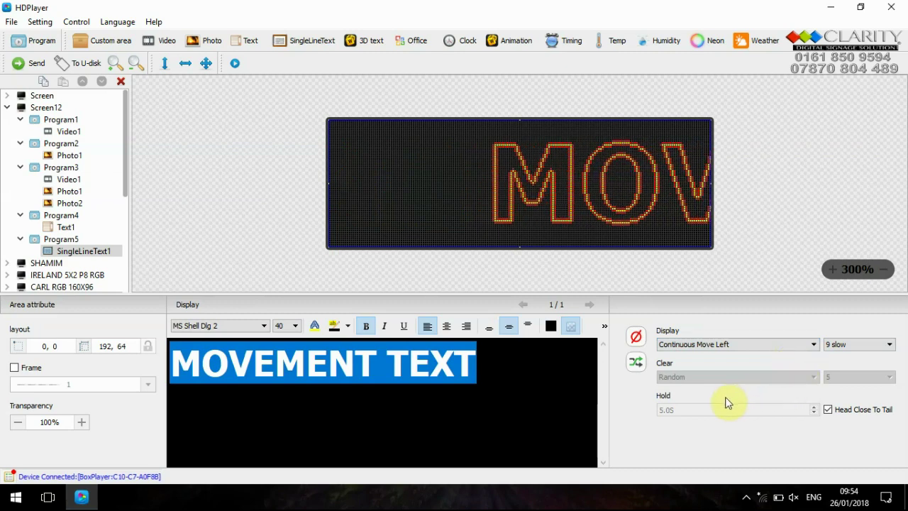
# Enable the frame with style 1 around the single-line text area and save the project
pyautogui.click(14, 368)
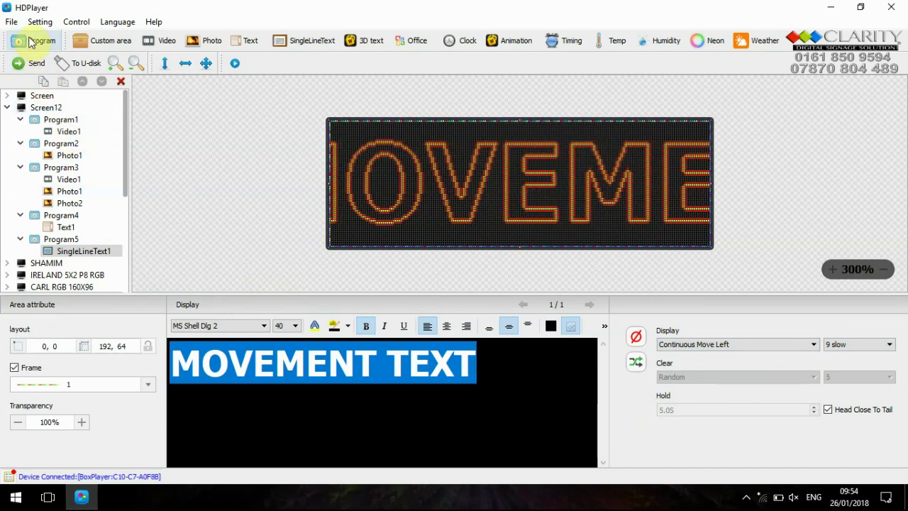
pyautogui.click(12, 21)
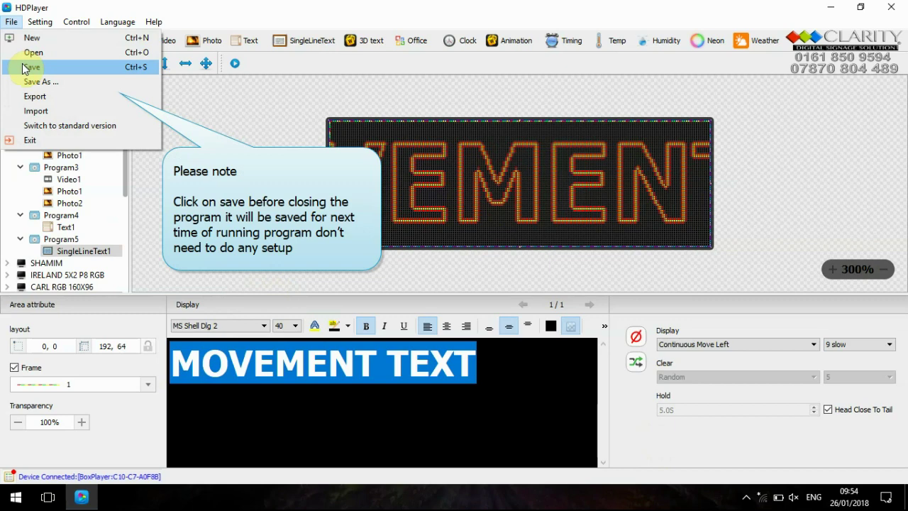
pyautogui.click(30, 67)
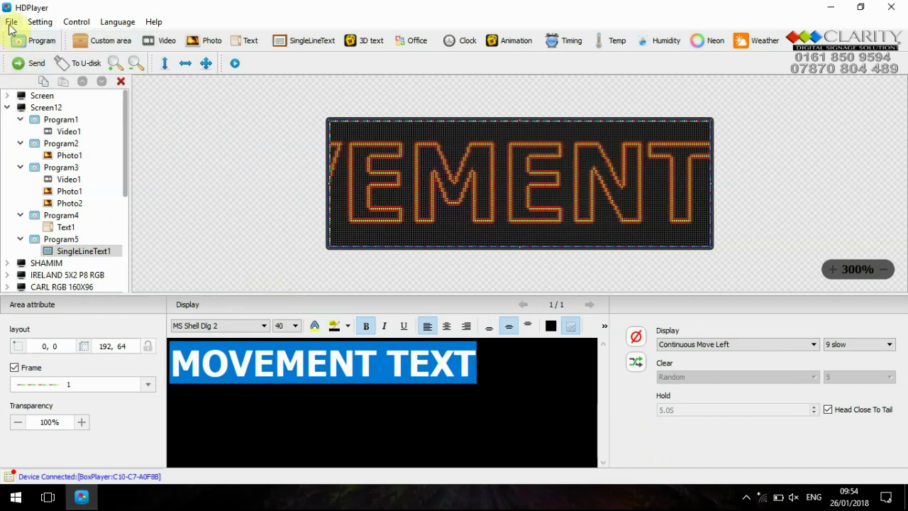
pyautogui.click(12, 21)
pyautogui.click(29, 41)
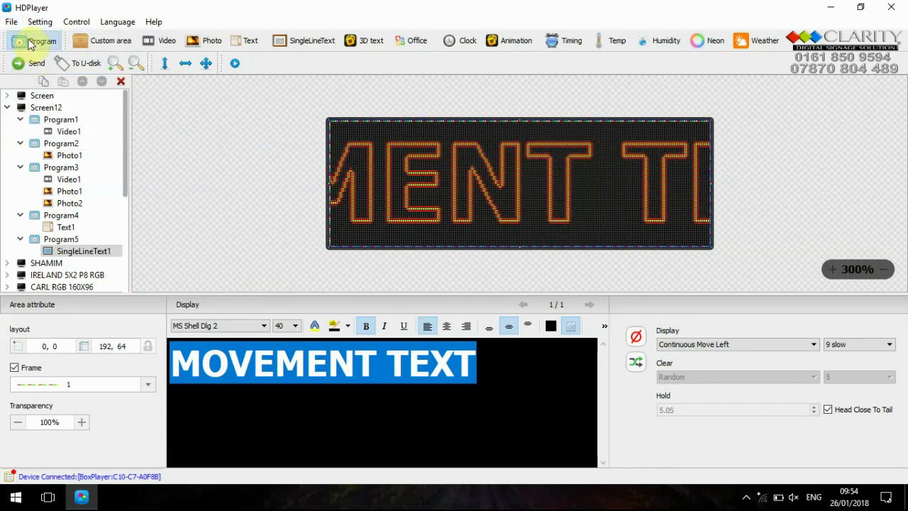
# Add a new program with a 3D text area that fills the whole 192 × 64 screen, and enter 3D TEXT in it
pyautogui.click(28, 40)
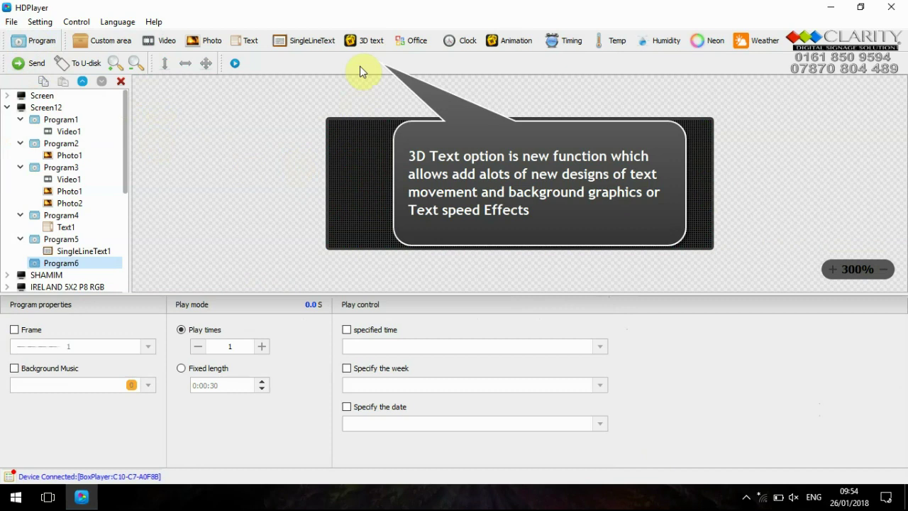
pyautogui.click(358, 43)
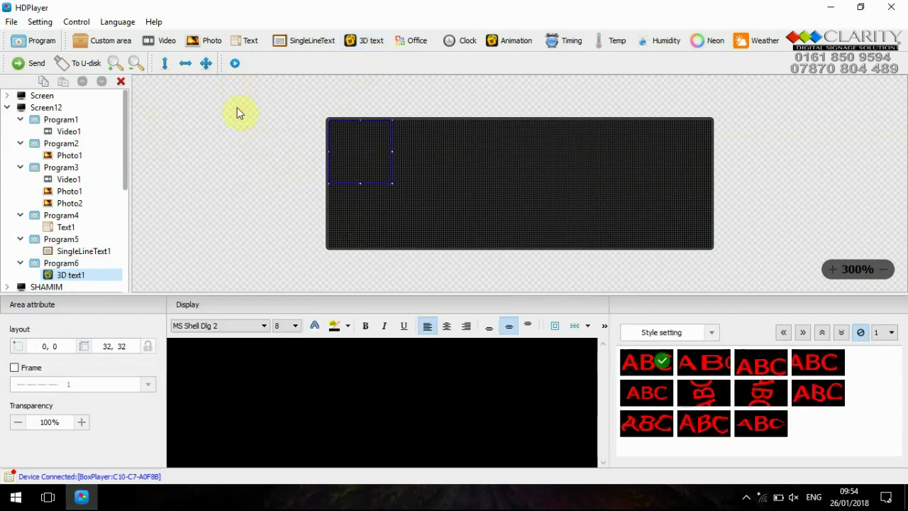
pyautogui.click(206, 63)
pyautogui.write('3D')
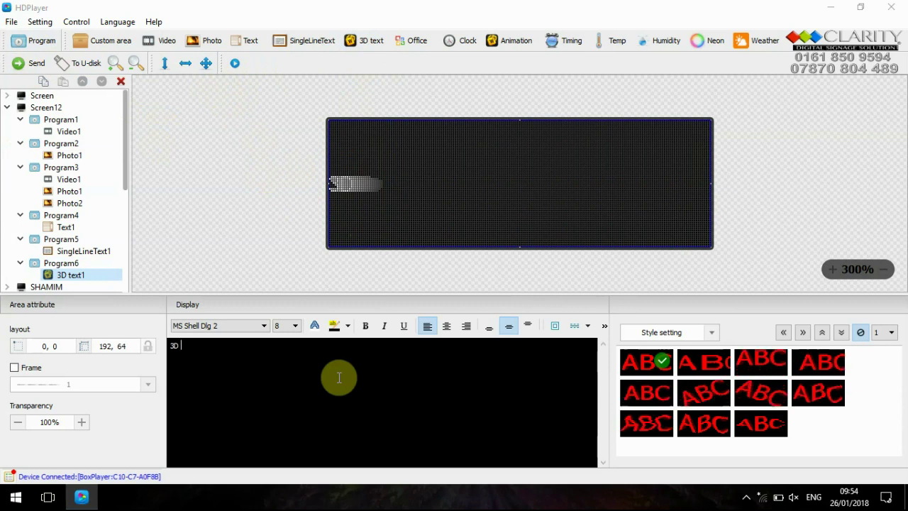
pyautogui.write(' TEXT')
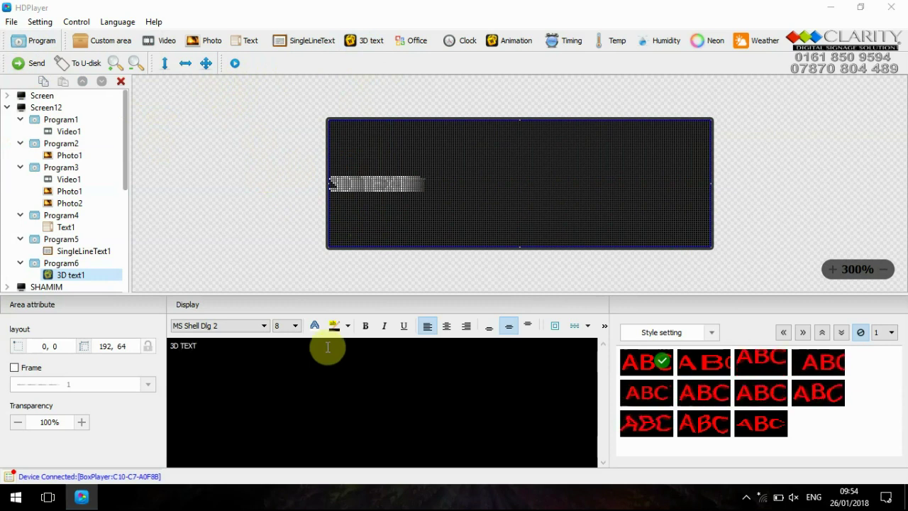
# Format 3D TEXT as centred, bold and font size 30
pyautogui.hotkey('ctrl', 'a')
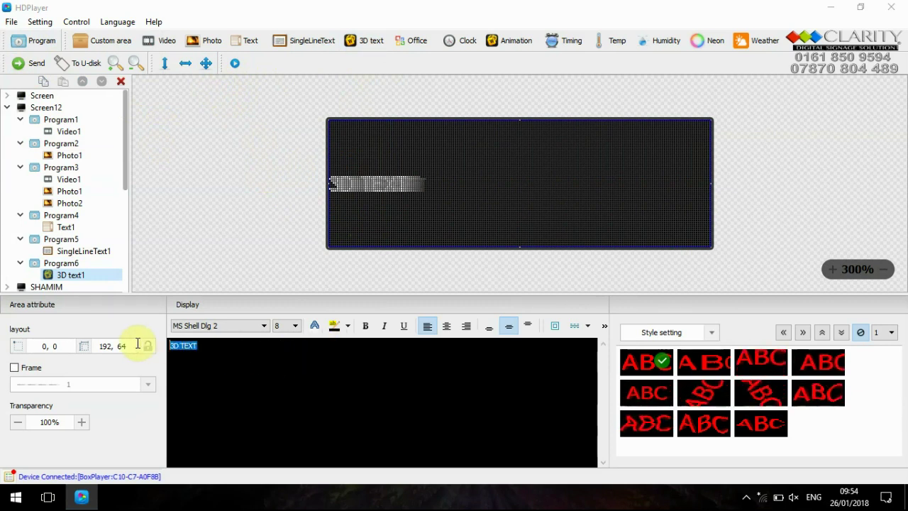
pyautogui.click(446, 326)
pyautogui.click(295, 326)
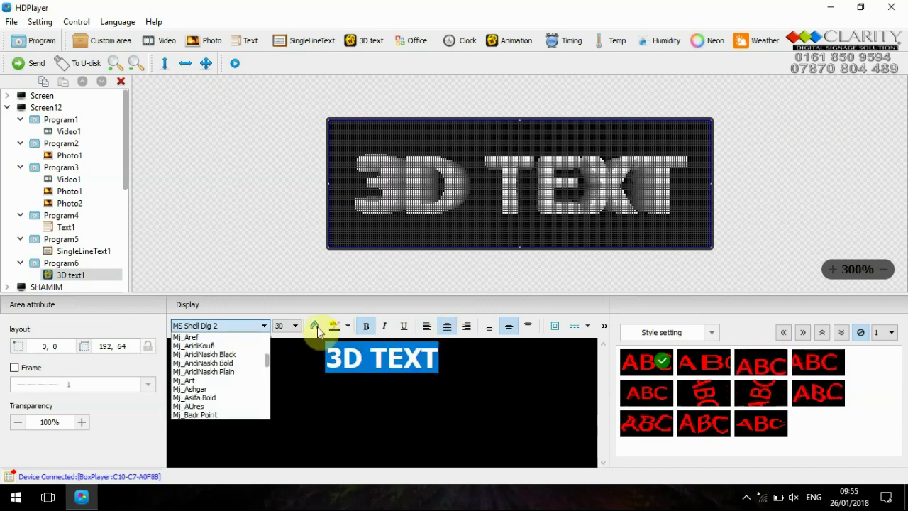
pyautogui.click(317, 326)
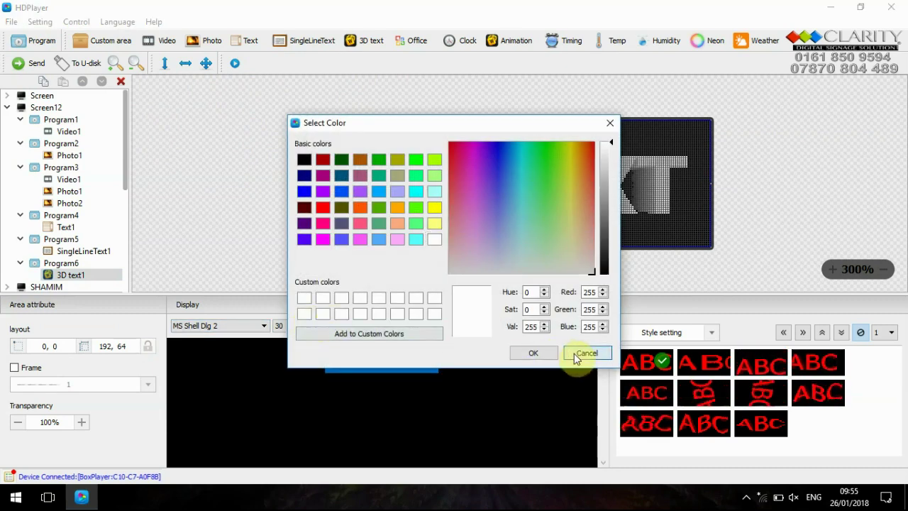
pyautogui.click(583, 353)
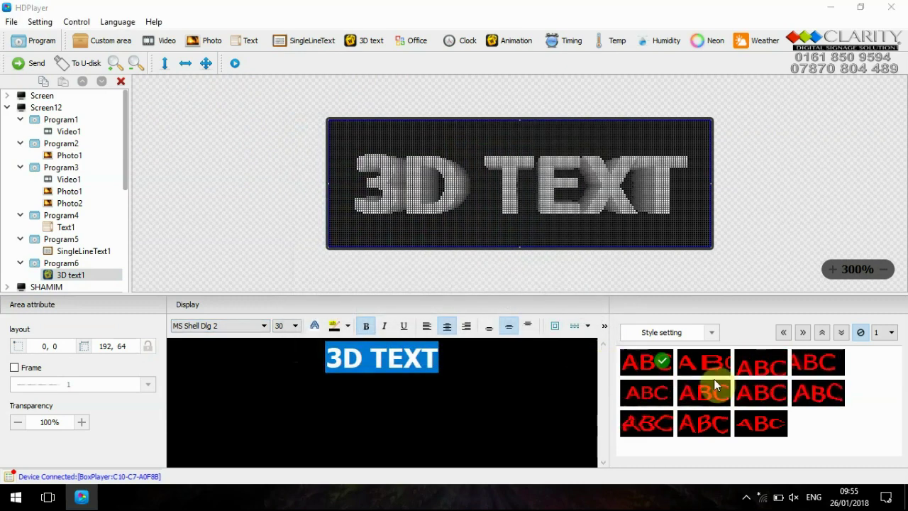
# Apply the up-and-down movement effect to 3D TEXT and enable Colorful style with the multicolour gradient that runs across the letters
pyautogui.click(758, 364)
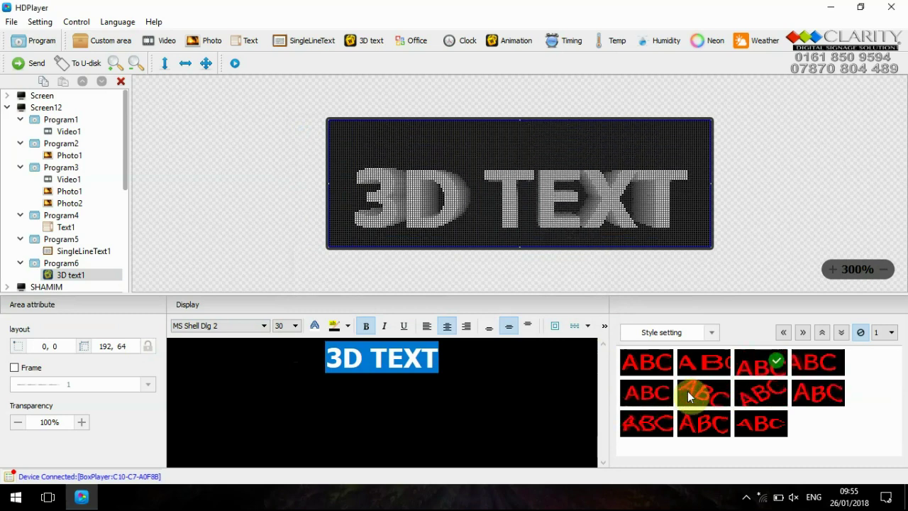
pyautogui.click(709, 333)
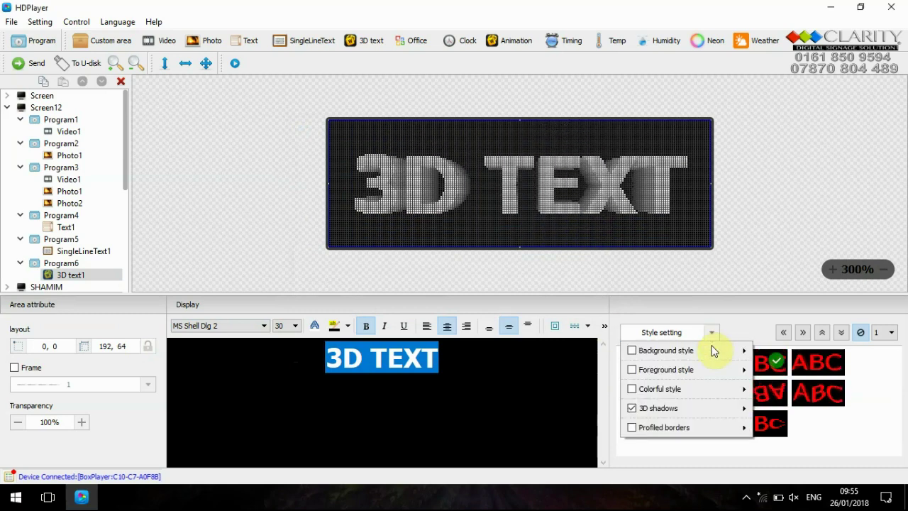
pyautogui.moveTo(709, 389)
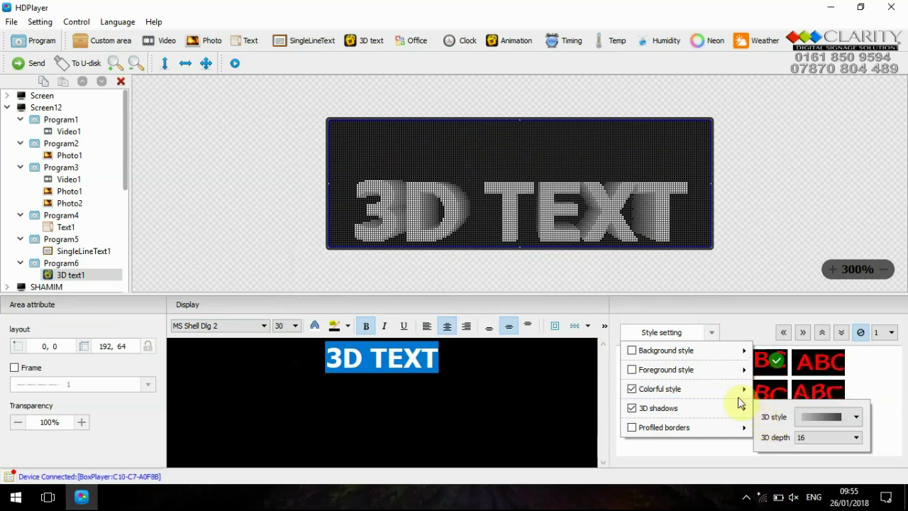
pyautogui.click(843, 426)
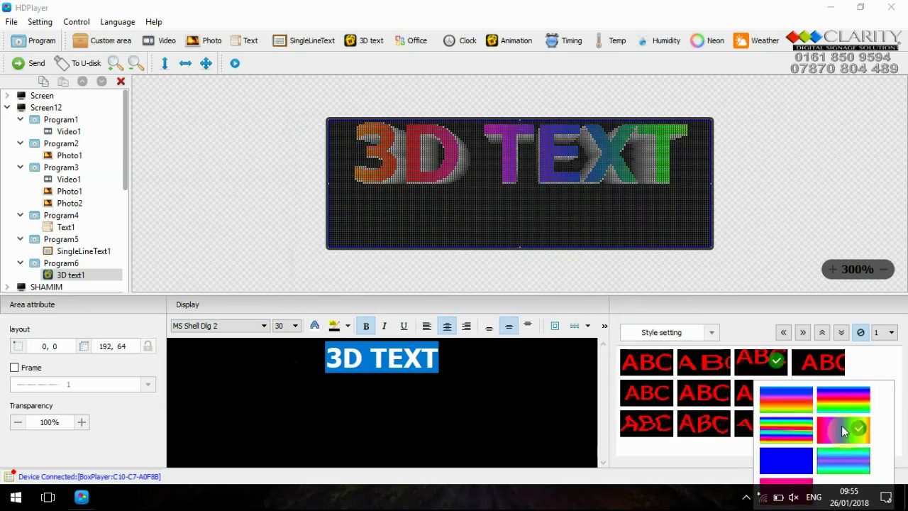
# Set the 3D shadows of 3D TEXT to the teal gradient style with a 3D depth of 4
pyautogui.click(706, 337)
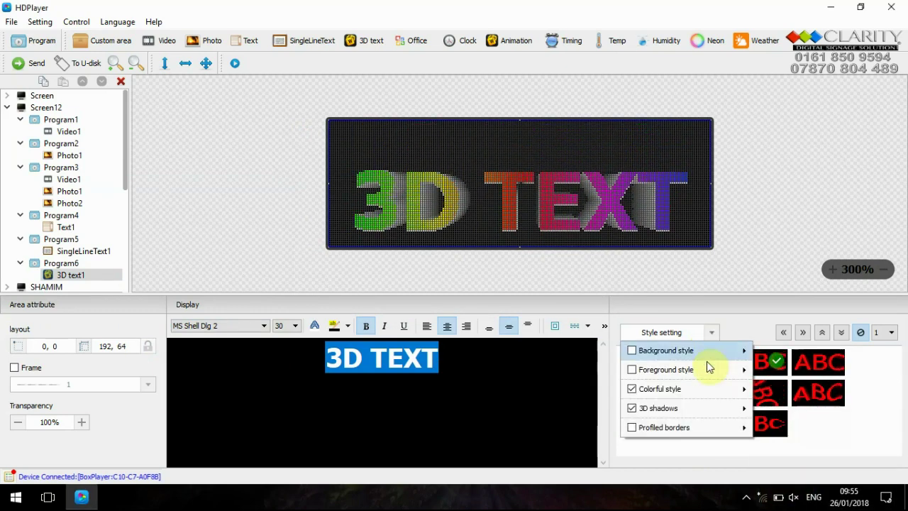
pyautogui.moveTo(706, 410)
pyautogui.click(807, 414)
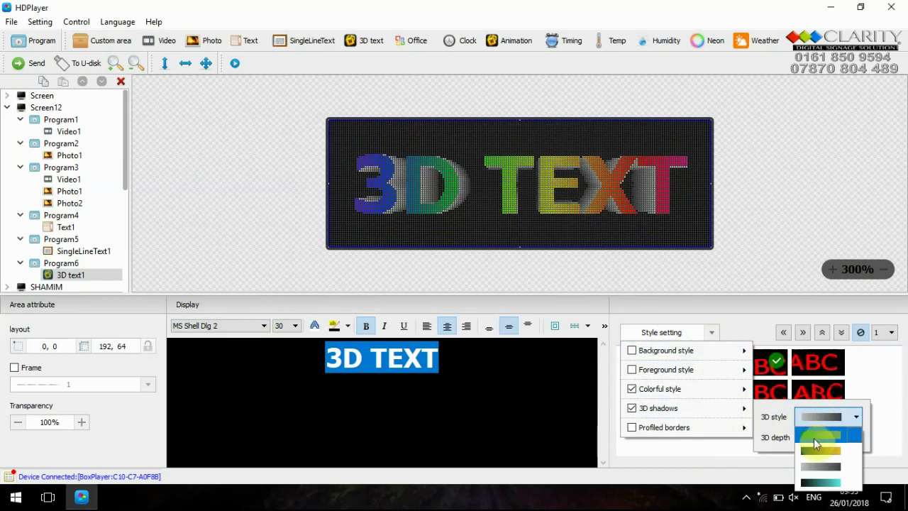
pyautogui.click(816, 459)
pyautogui.click(816, 438)
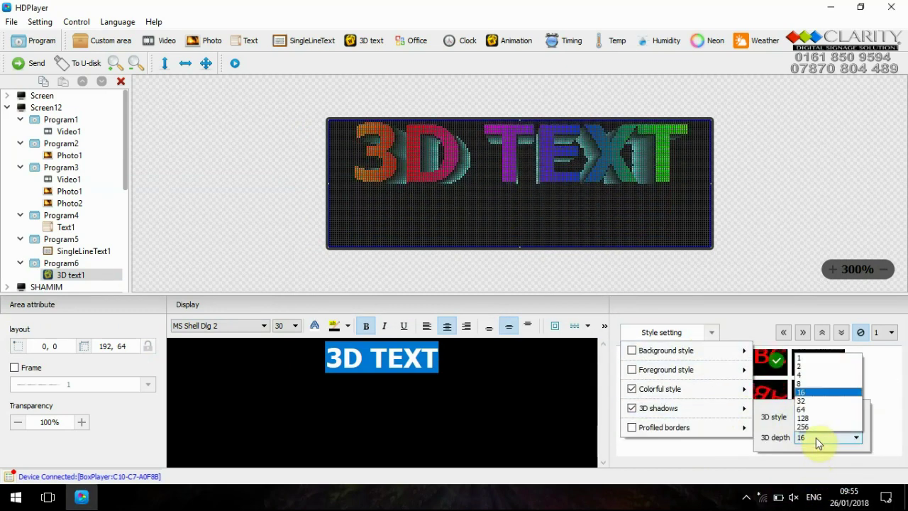
pyautogui.click(803, 374)
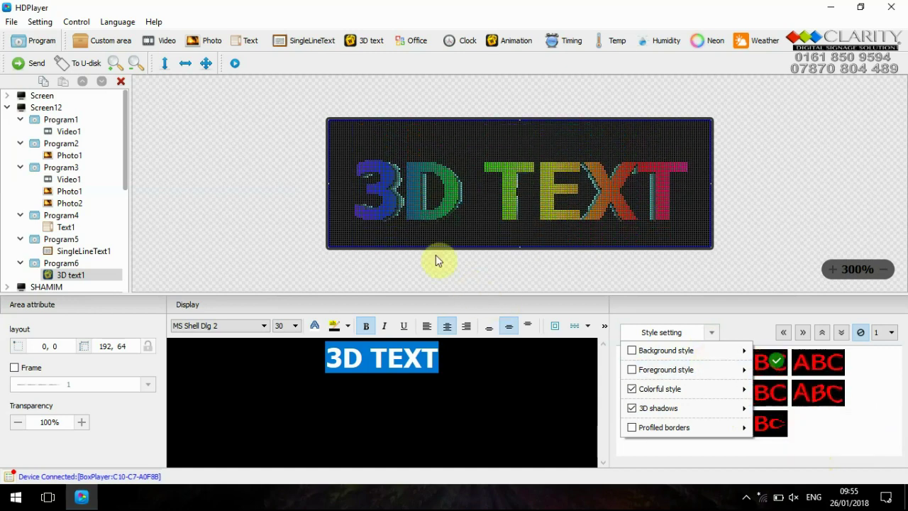
# Enable Background style for 3D TEXT and choose the orange sunset-like background
pyautogui.moveTo(694, 352)
pyautogui.click(843, 384)
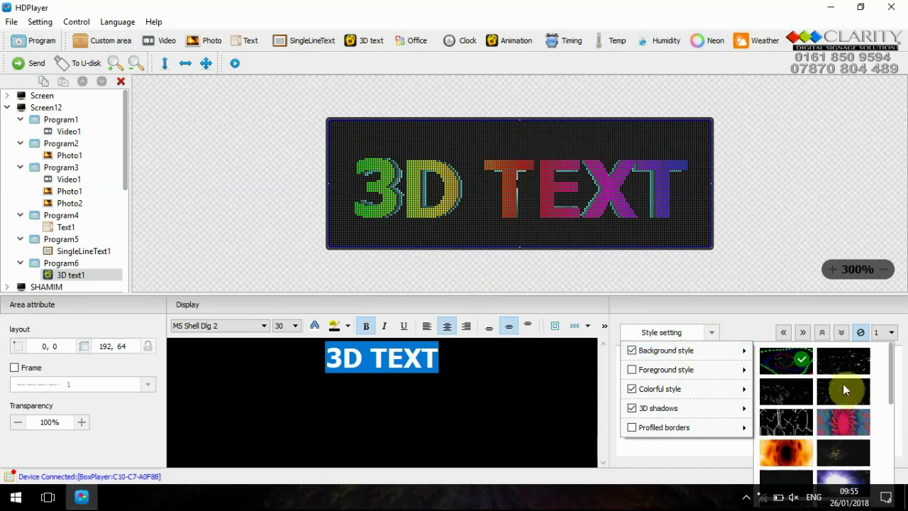
pyautogui.moveTo(892, 365); pyautogui.dragTo(895, 472)
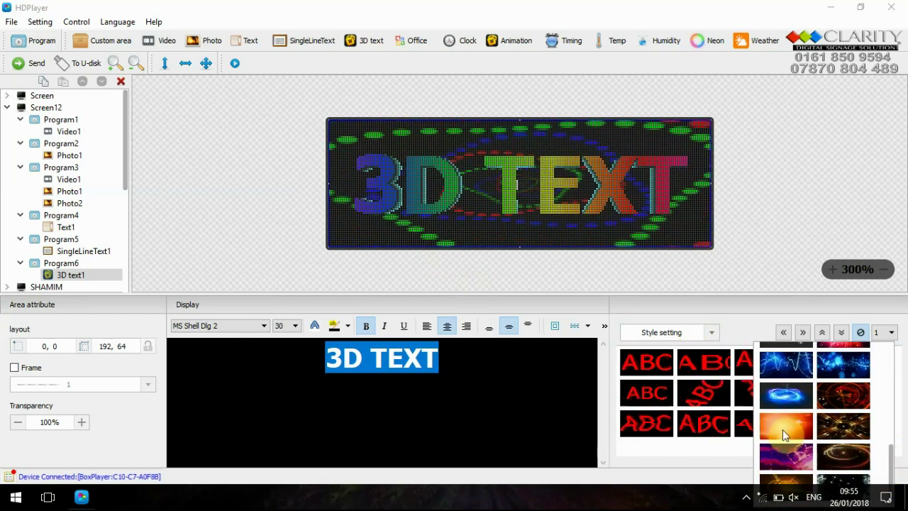
pyautogui.click(782, 429)
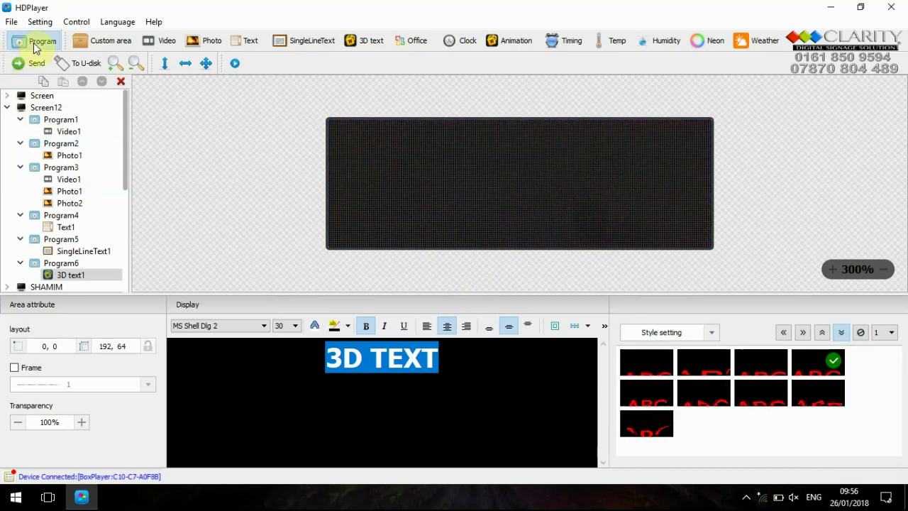
# Add a new program with a 64 × 64 gold-rimmed picture clock and a 128 × 64 photo area beside it
pyautogui.click(35, 44)
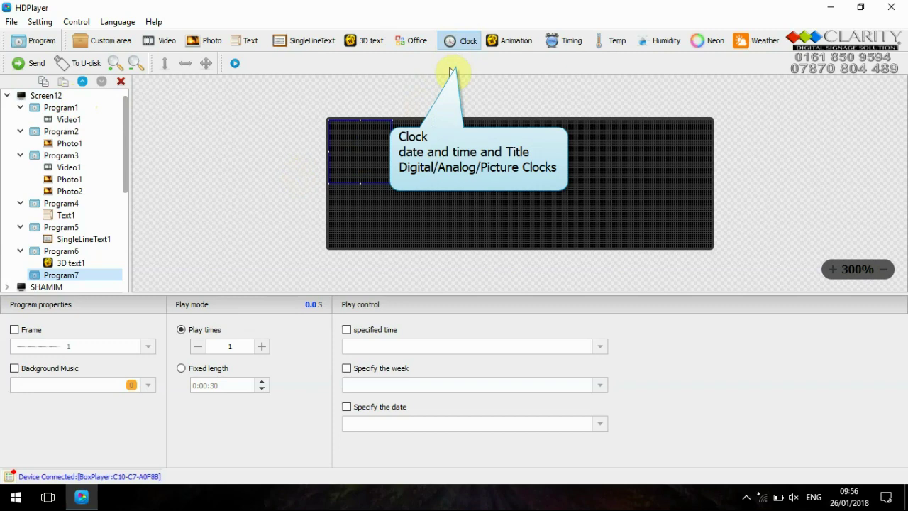
pyautogui.click(452, 70)
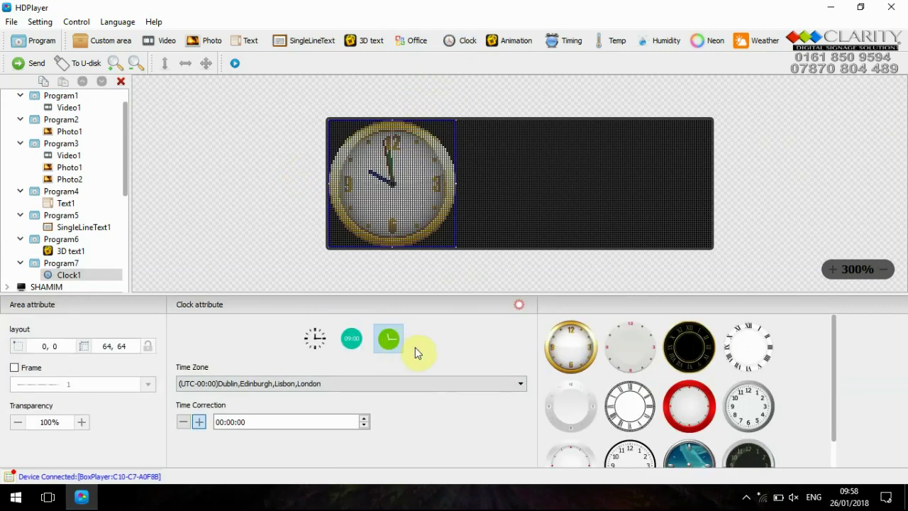
pyautogui.click(198, 48)
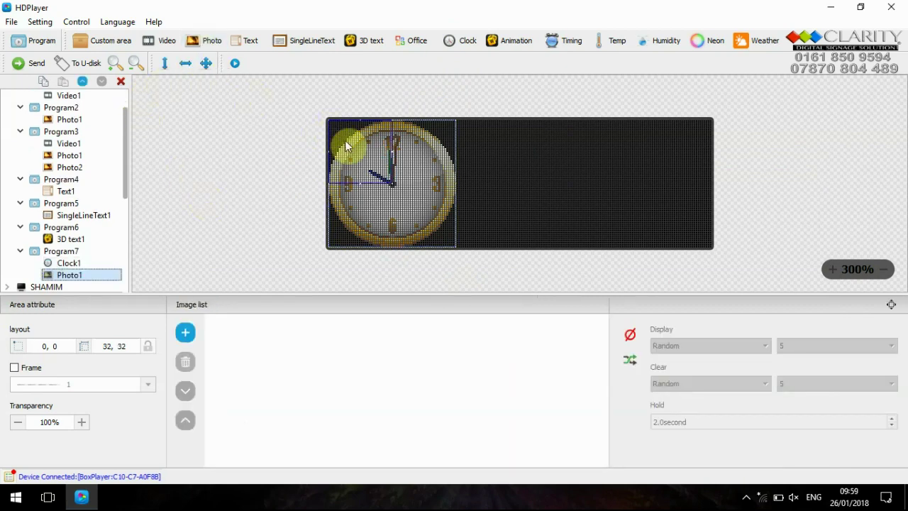
pyautogui.moveTo(348, 146); pyautogui.dragTo(508, 141)
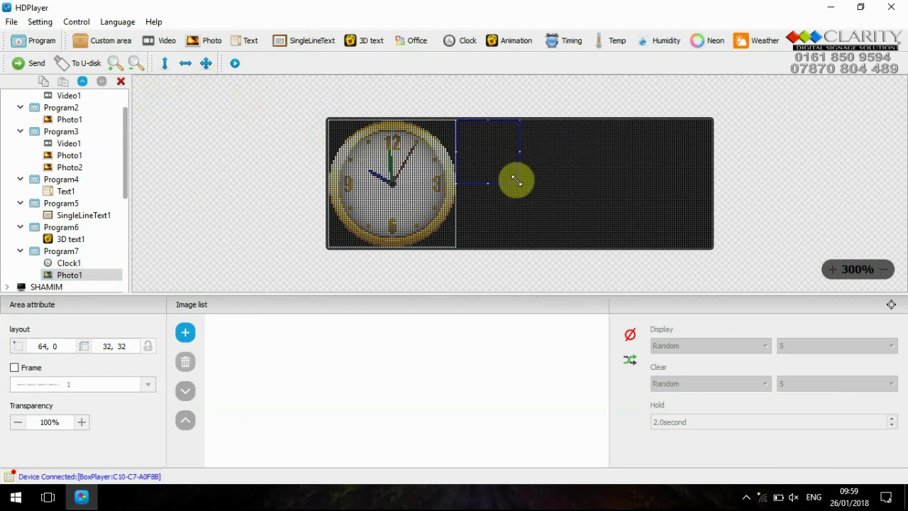
pyautogui.moveTo(518, 183); pyautogui.dragTo(699, 273)
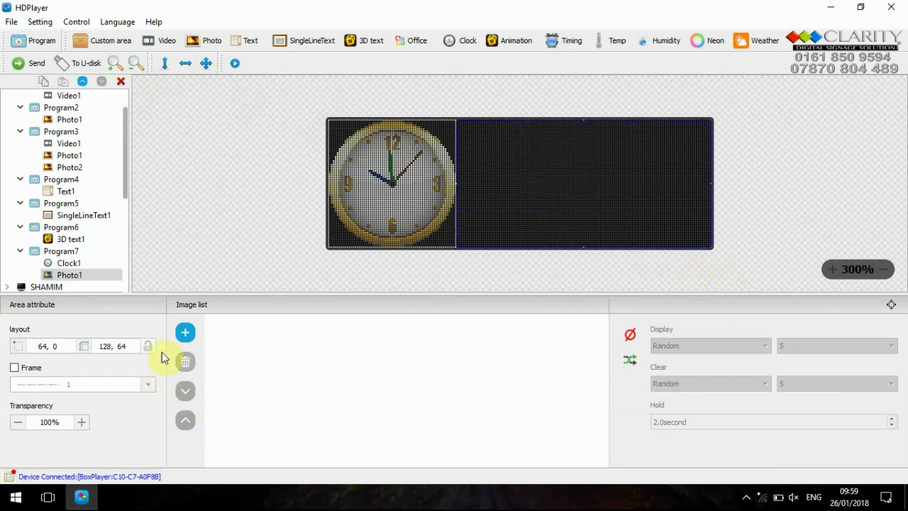
# Load the Union Jack flag image from Pictures into the photo area beside the clock
pyautogui.click(186, 334)
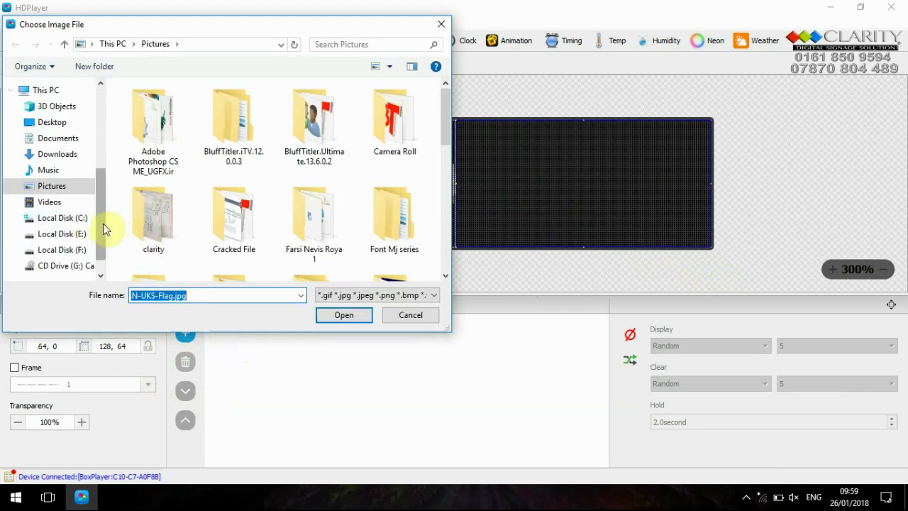
pyautogui.moveTo(446, 123); pyautogui.dragTo(452, 219)
pyautogui.doubleClick(293, 186)
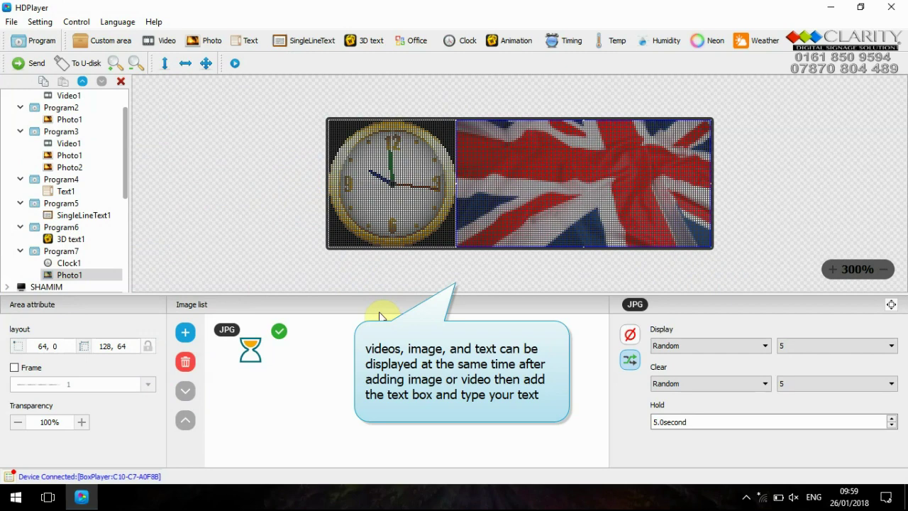
# Add a new program with an animation area filling the 192 × 64 screen, and enter WELCOME TO LONDON in it
pyautogui.click(35, 41)
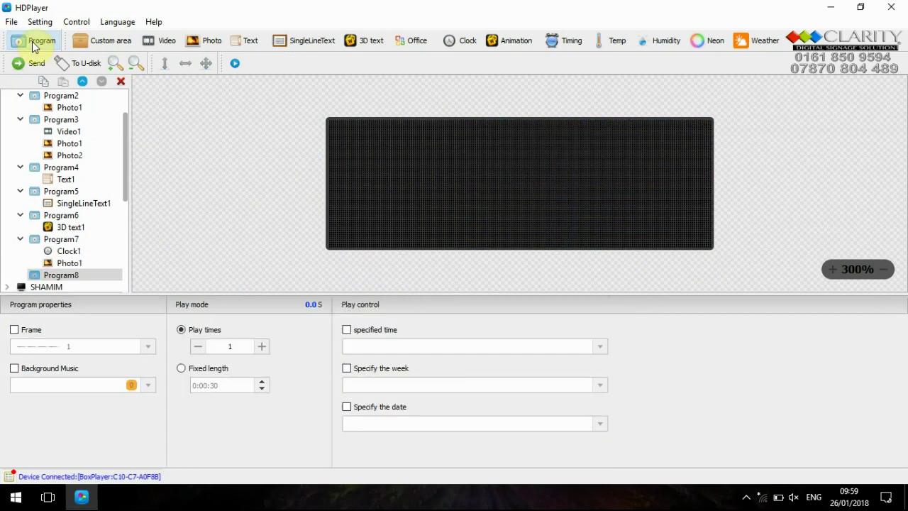
pyautogui.click(495, 40)
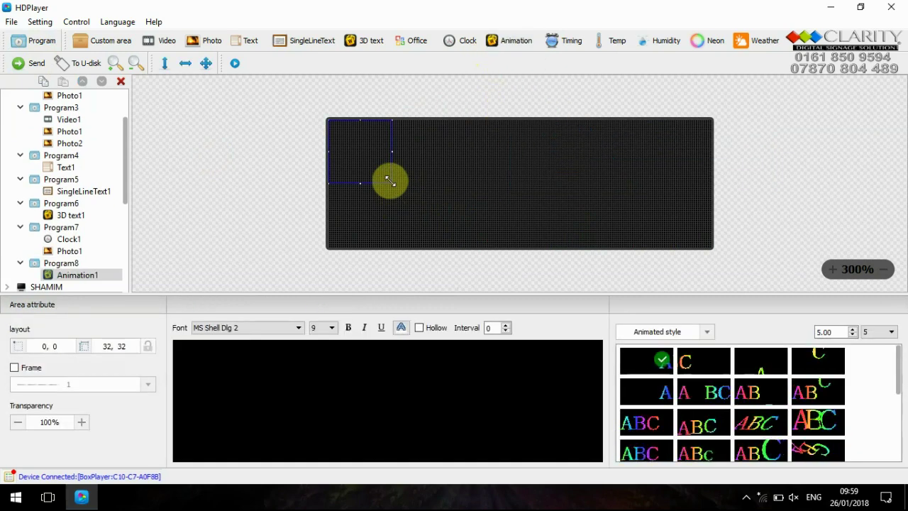
pyautogui.moveTo(390, 182); pyautogui.dragTo(723, 298)
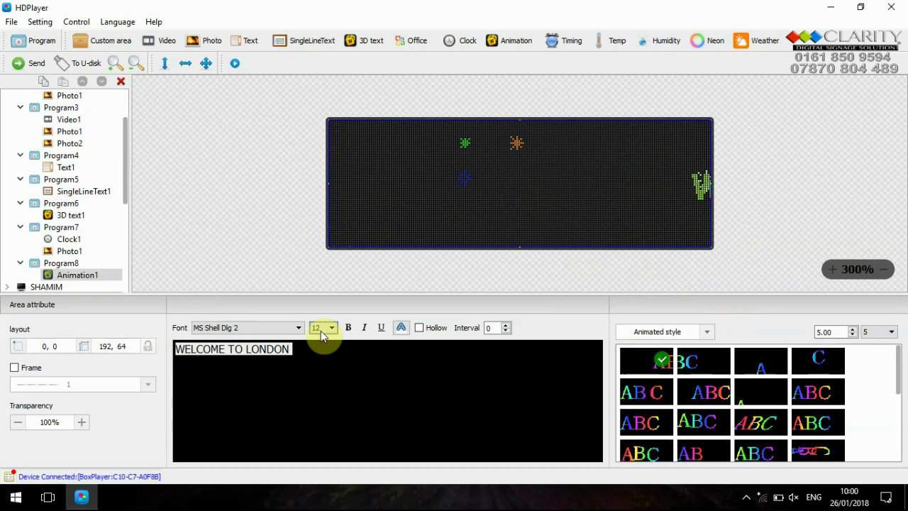
# Format WELCOME TO LONDON with font size 38 and bold
pyautogui.scroll(3, 321, 331)
pyautogui.scroll(1, 320, 331)
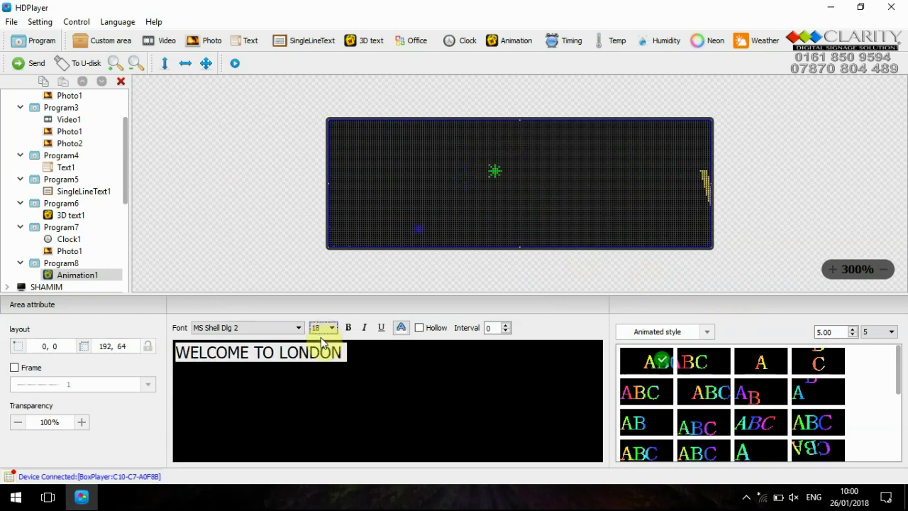
pyautogui.click(323, 330)
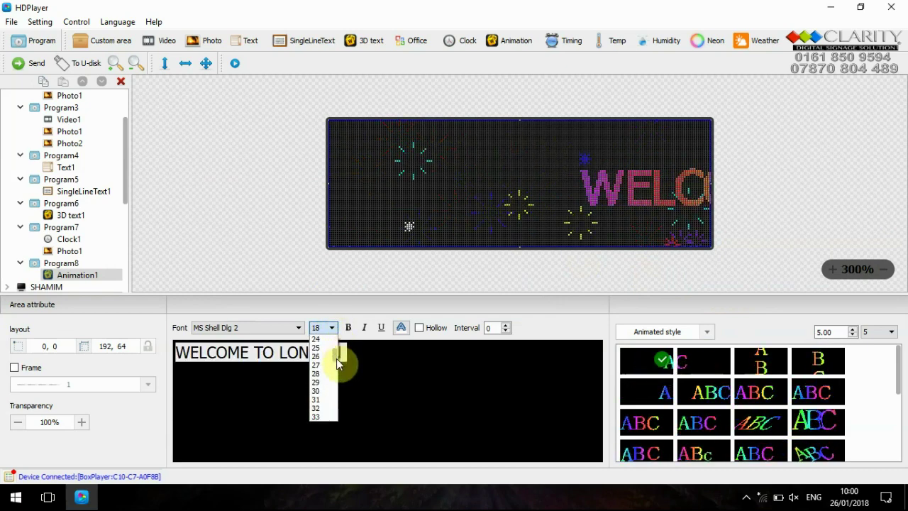
pyautogui.scroll(-8, 339, 358)
pyautogui.click(315, 382)
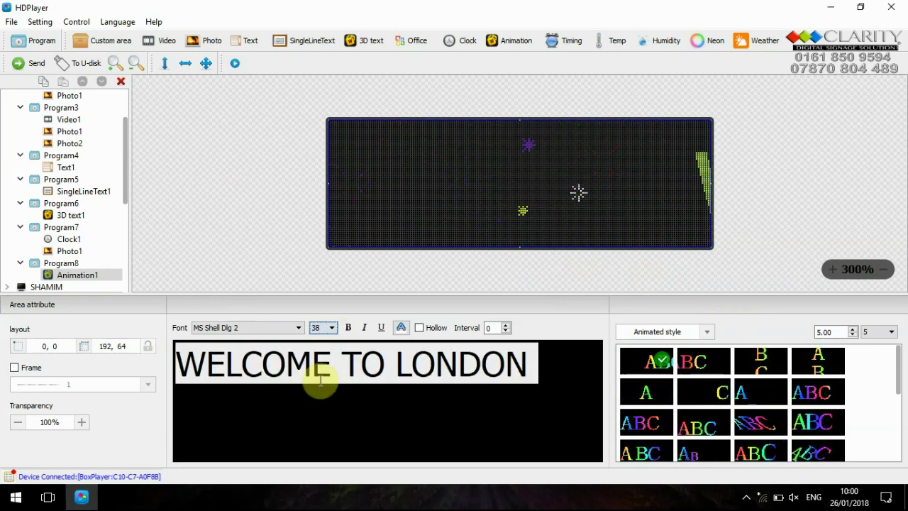
pyautogui.click(349, 328)
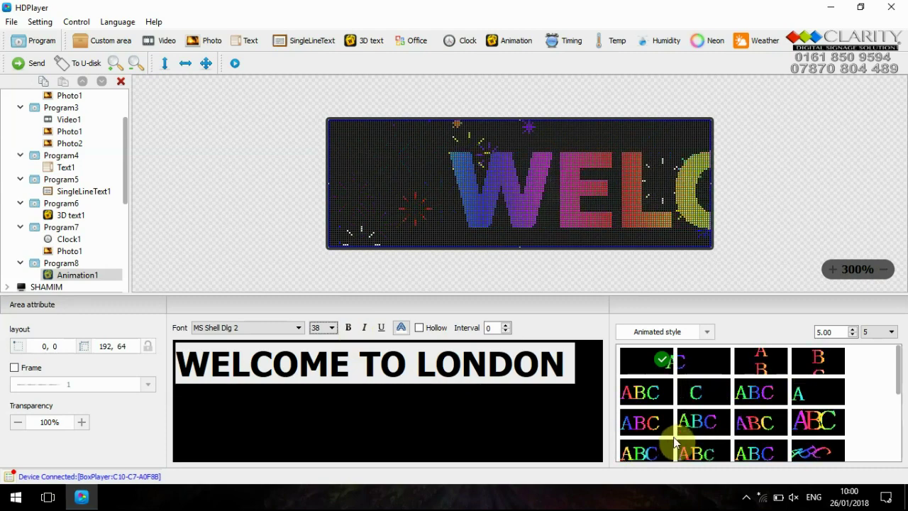
# Try the coloured bar-graph neon background behind WELCOME TO LONDON, and switch back to the fireworks background
pyautogui.click(706, 331)
pyautogui.moveTo(698, 349)
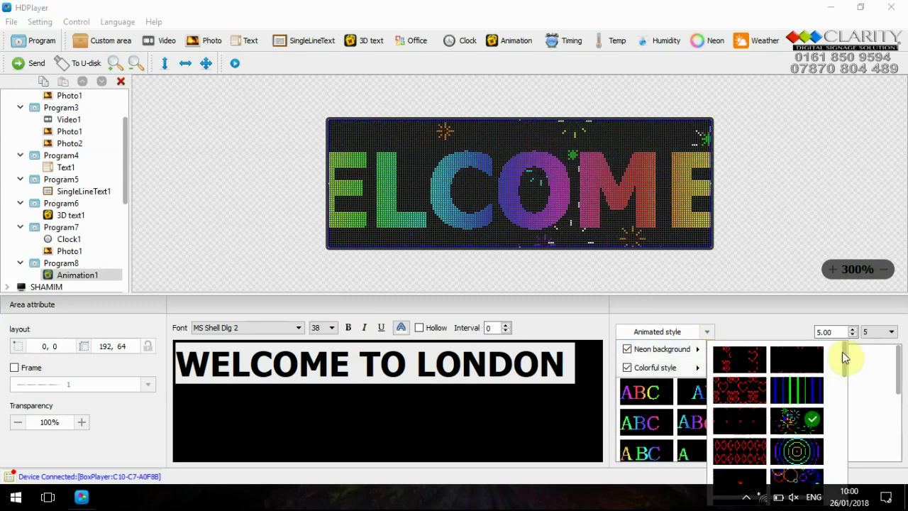
pyautogui.moveTo(845, 360); pyautogui.dragTo(848, 408)
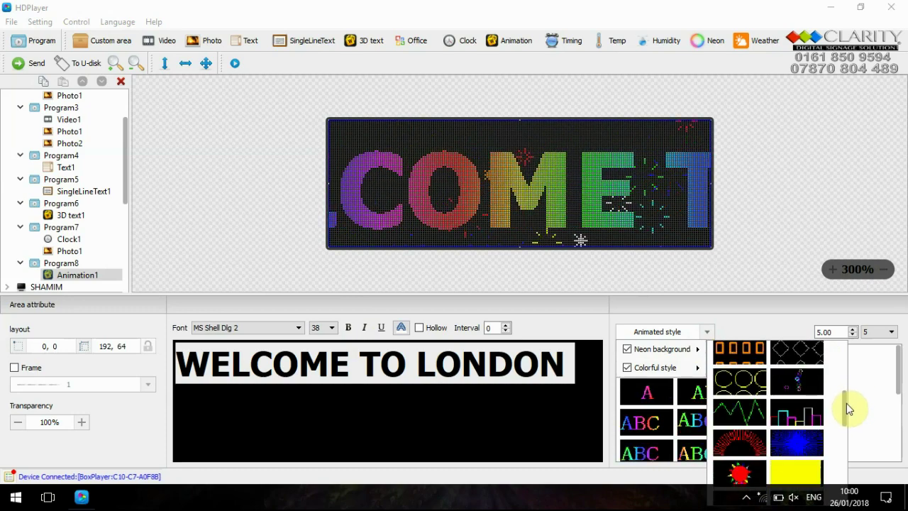
pyautogui.click(798, 408)
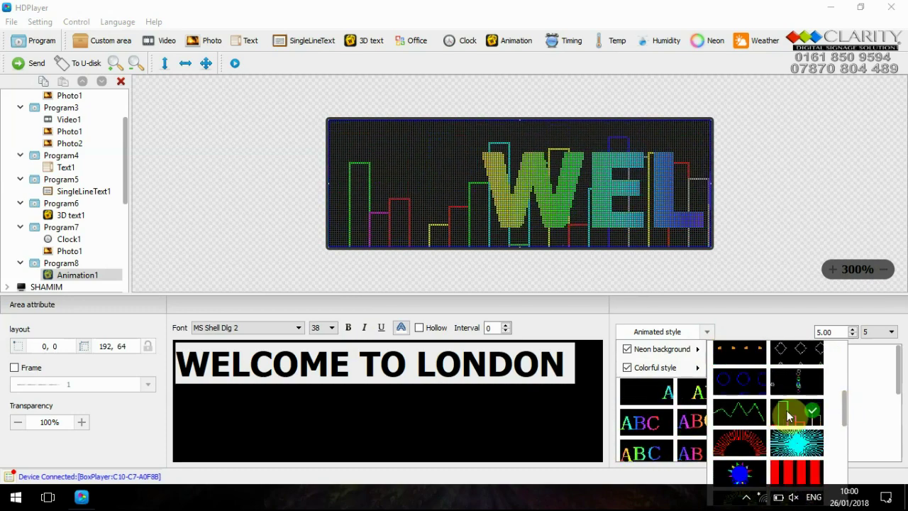
pyautogui.moveTo(848, 413); pyautogui.dragTo(843, 358)
pyautogui.click(809, 425)
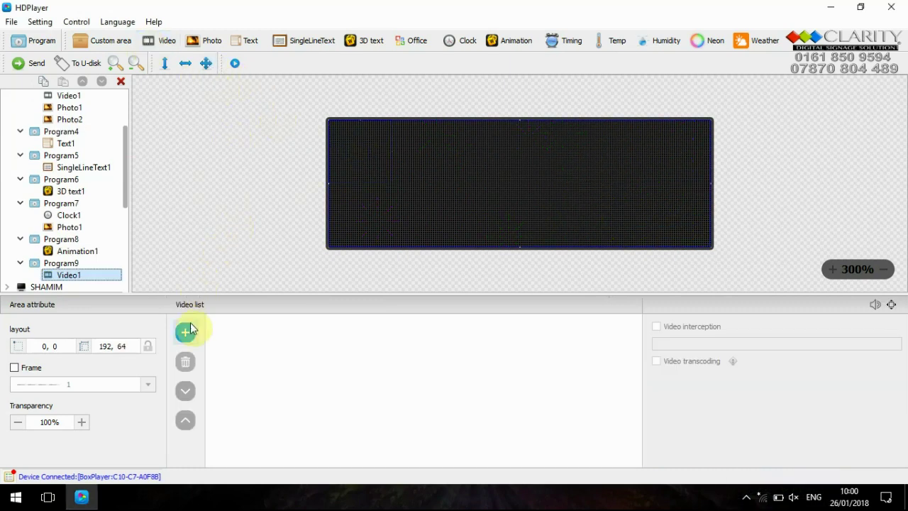
# Add a new program with a 192 × 64 video area and load the Flowers and Insects in 4K video from 4K VIDEOS
pyautogui.click(186, 330)
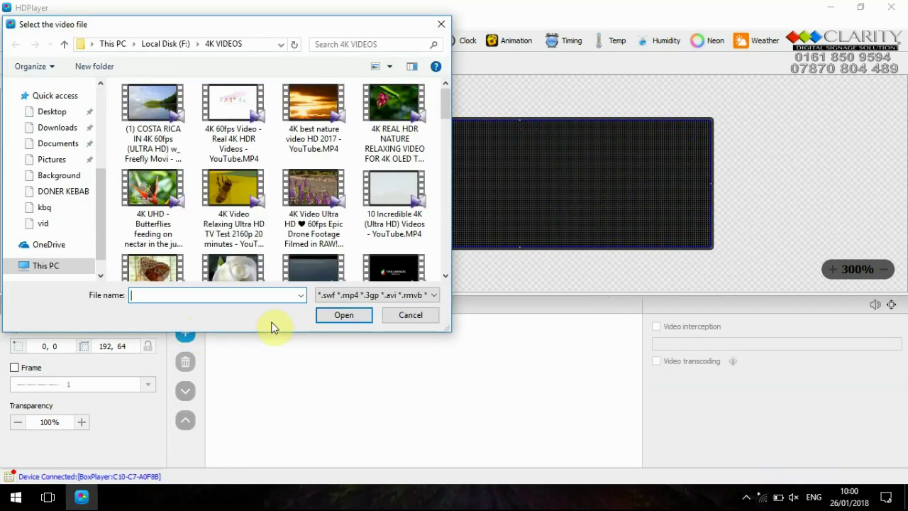
pyautogui.moveTo(442, 101); pyautogui.dragTo(447, 139)
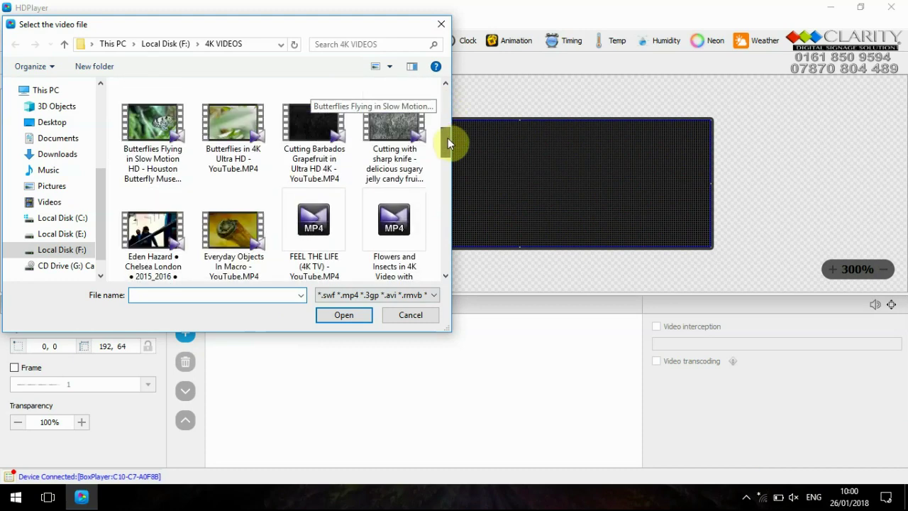
pyautogui.click(396, 243)
pyautogui.doubleClick(396, 244)
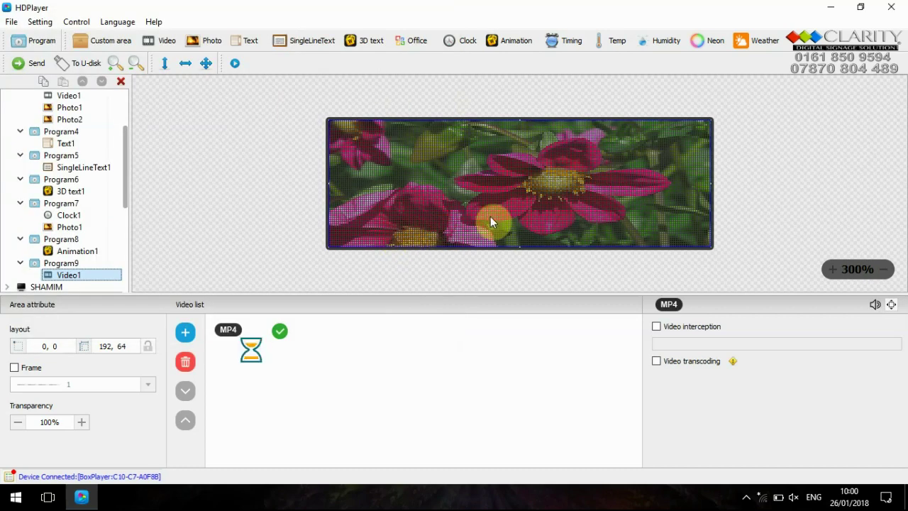
# Add a 192 × 32 text area over the upper half of the video and enter MANCHESTER, centred at font size 15
pyautogui.click(246, 43)
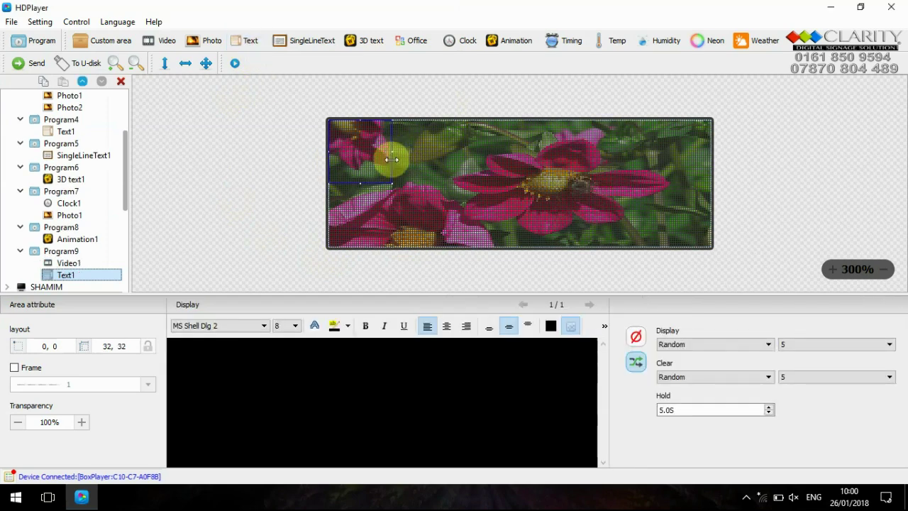
pyautogui.moveTo(390, 152); pyautogui.dragTo(712, 156)
pyautogui.write('MANCHESTER')
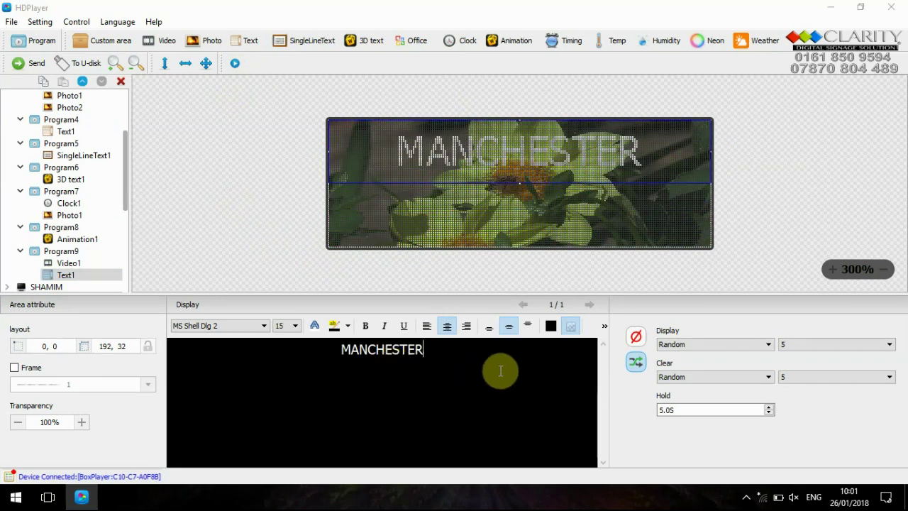
# Change the text colour of MANCHESTER to yellow
pyautogui.moveTo(426, 354); pyautogui.dragTo(291, 350)
pyautogui.click(315, 326)
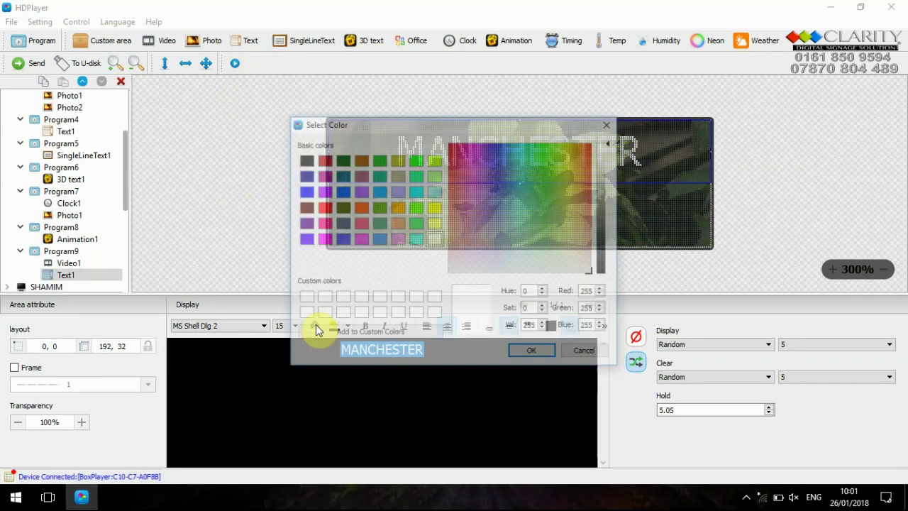
pyautogui.click(434, 207)
pyautogui.click(532, 353)
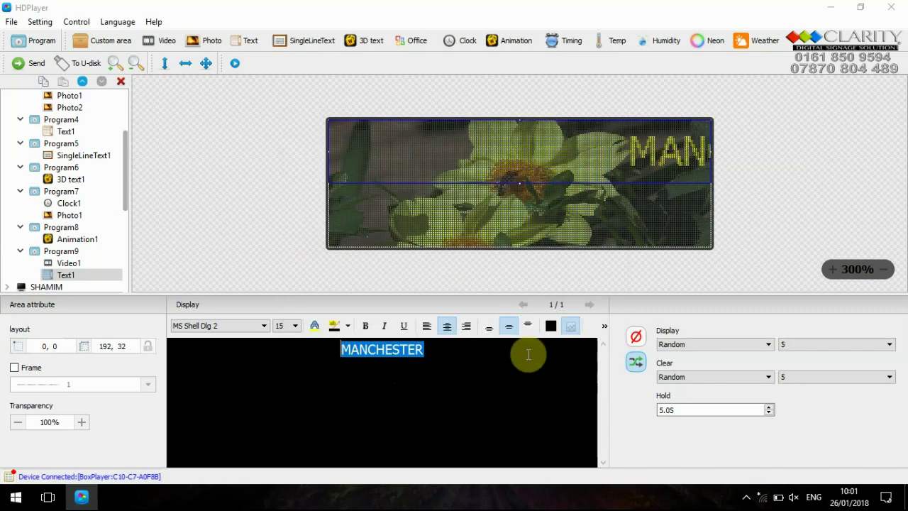
# Give MANCHESTER a dark red stroke around its letters
pyautogui.click(606, 329)
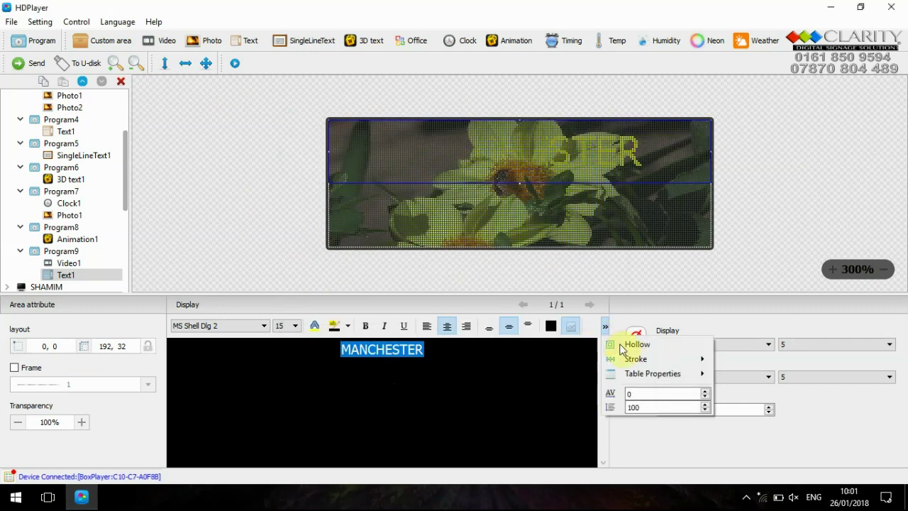
pyautogui.click(726, 362)
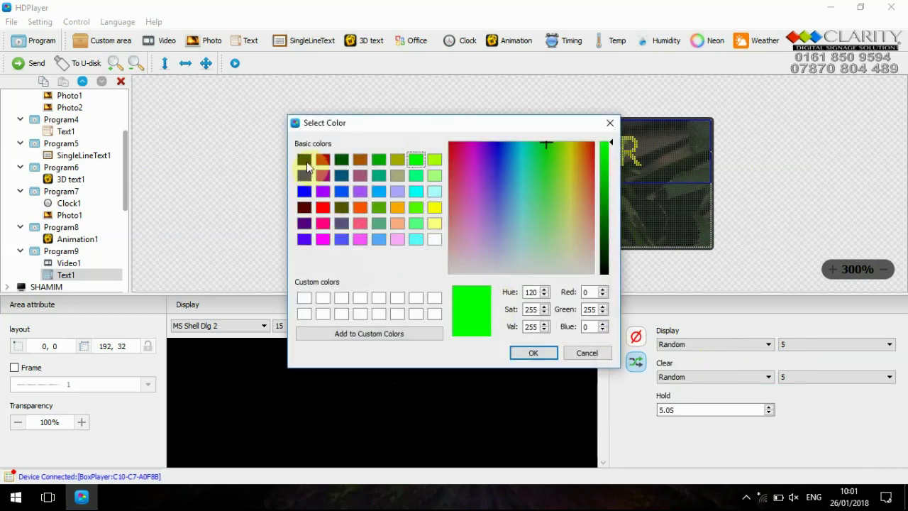
pyautogui.click(304, 207)
pyautogui.click(525, 352)
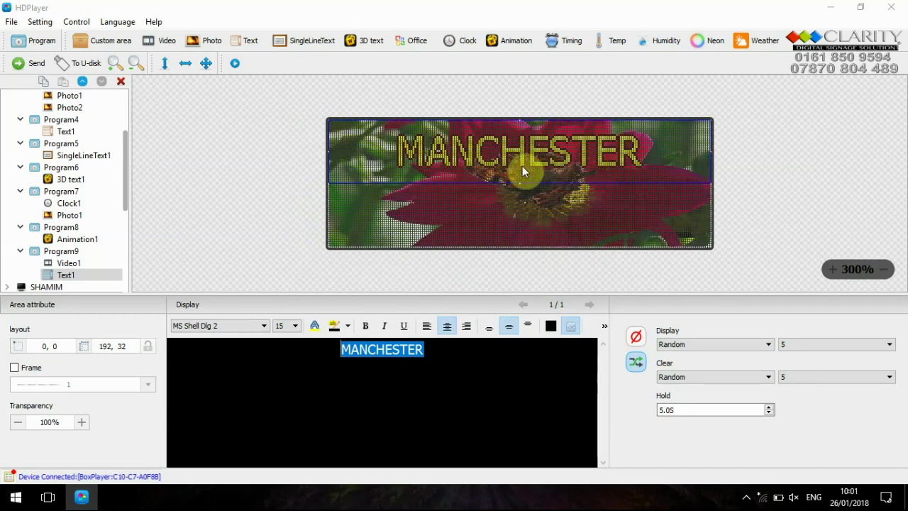
# Add a second 192 × 32 text area over the lower half of the video and enter LONDON
pyautogui.click(252, 44)
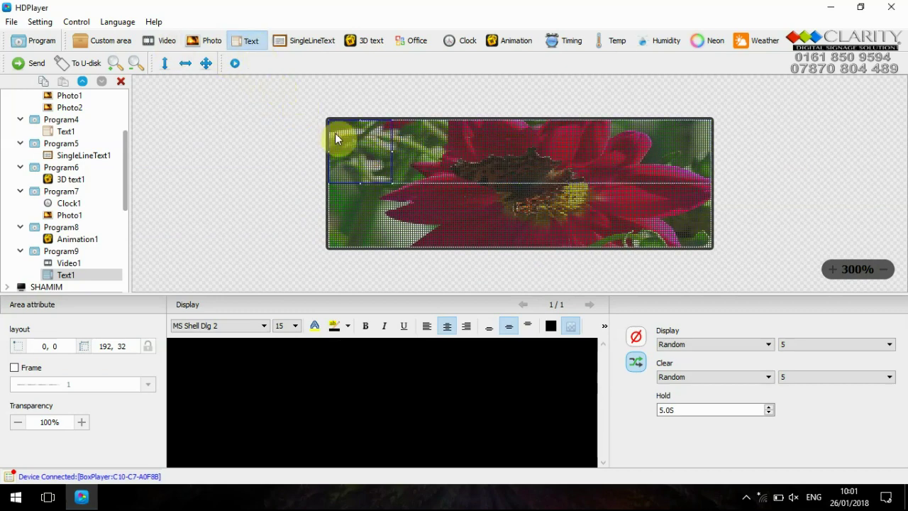
pyautogui.click(362, 193)
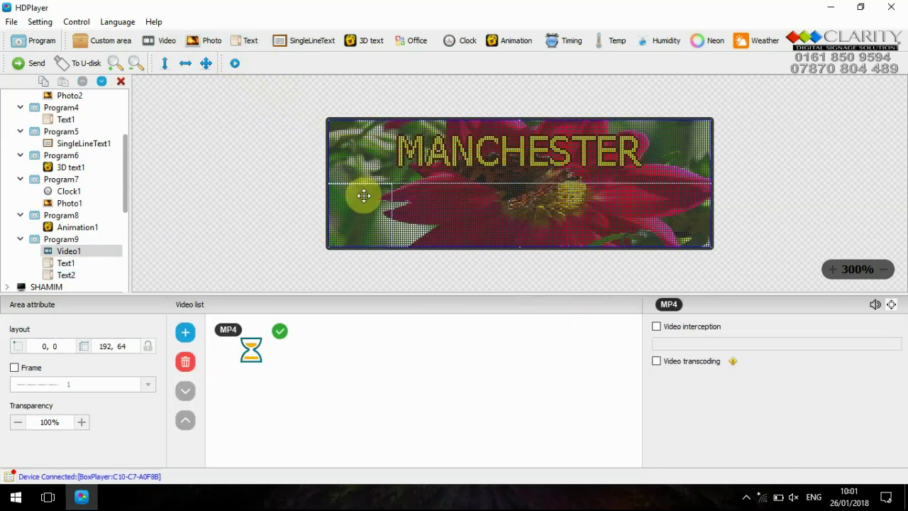
pyautogui.click(70, 275)
pyautogui.moveTo(390, 216); pyautogui.dragTo(698, 240)
pyautogui.click(327, 412)
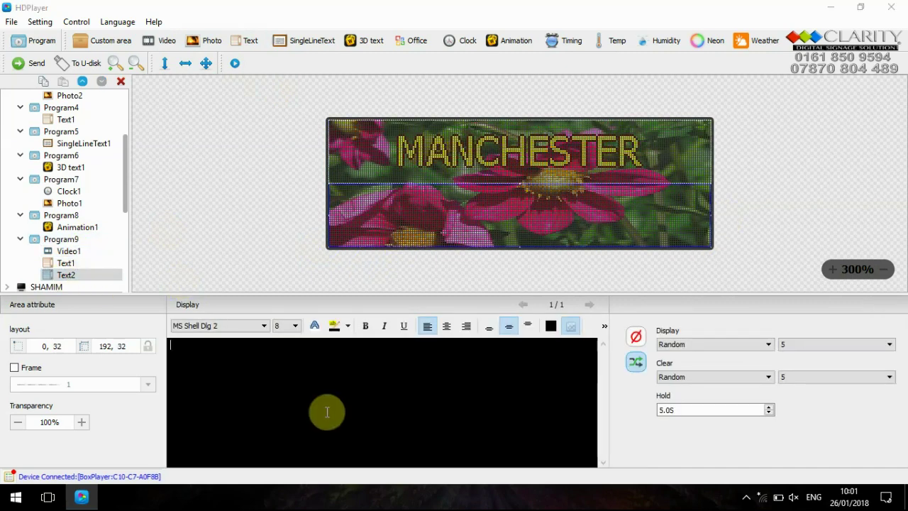
pyautogui.write('LONDON')
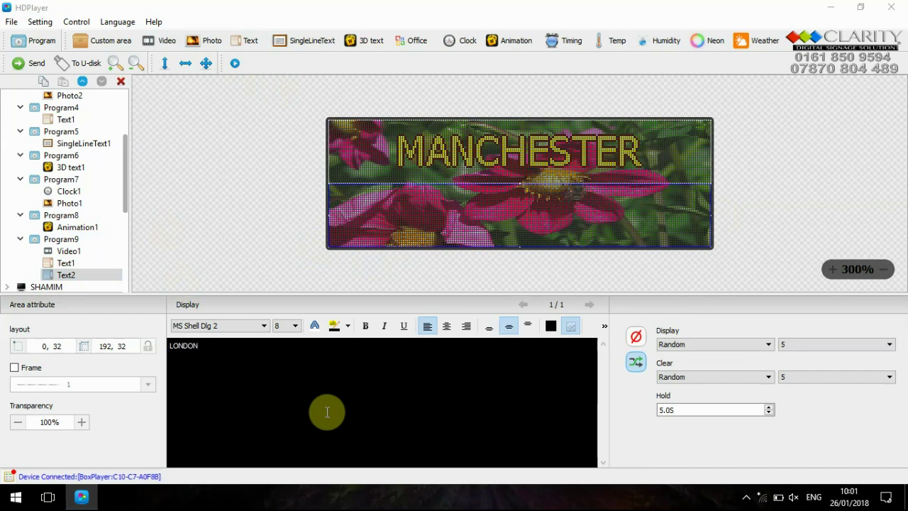
# Centre the LONDON text horizontally and set its font size to 16
pyautogui.doubleClick(179, 349)
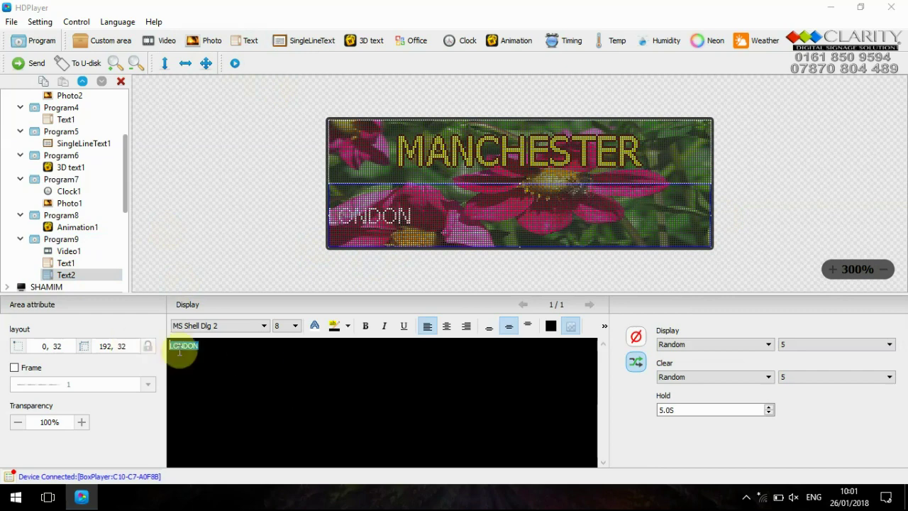
pyautogui.click(445, 325)
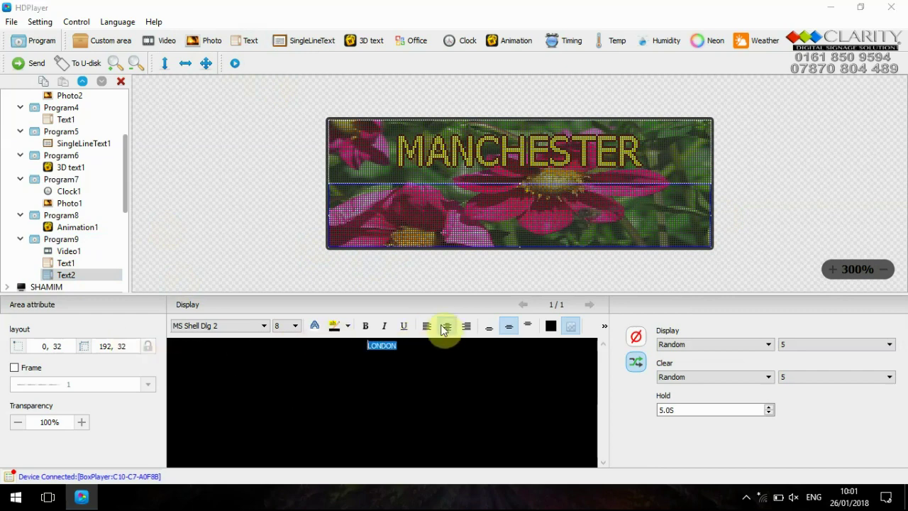
pyautogui.click(294, 328)
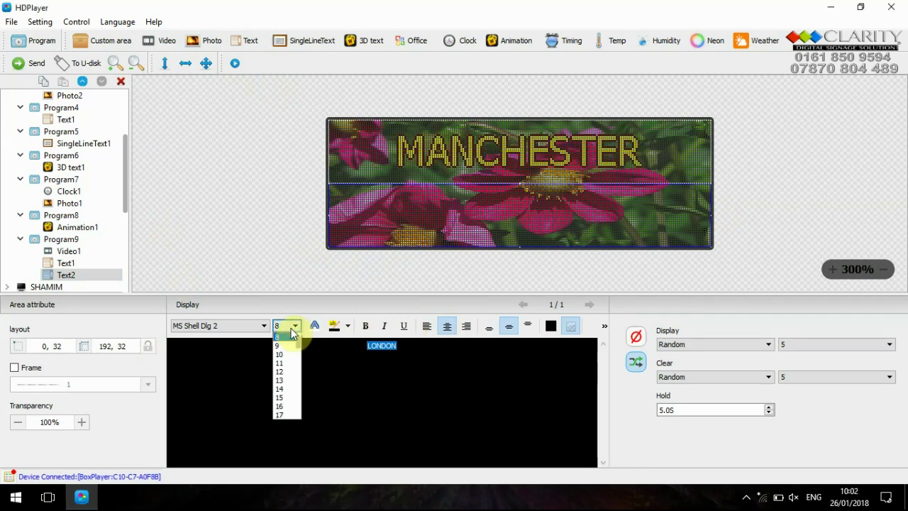
pyautogui.click(290, 398)
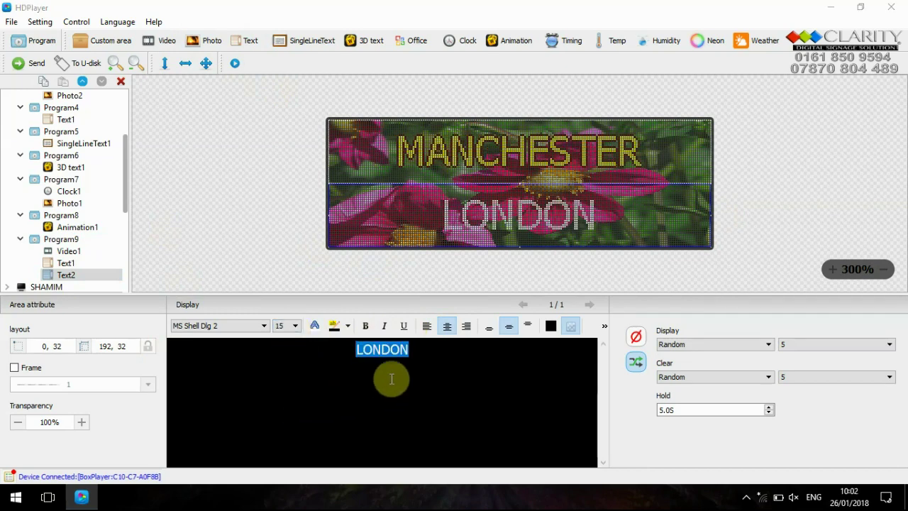
pyautogui.click(295, 328)
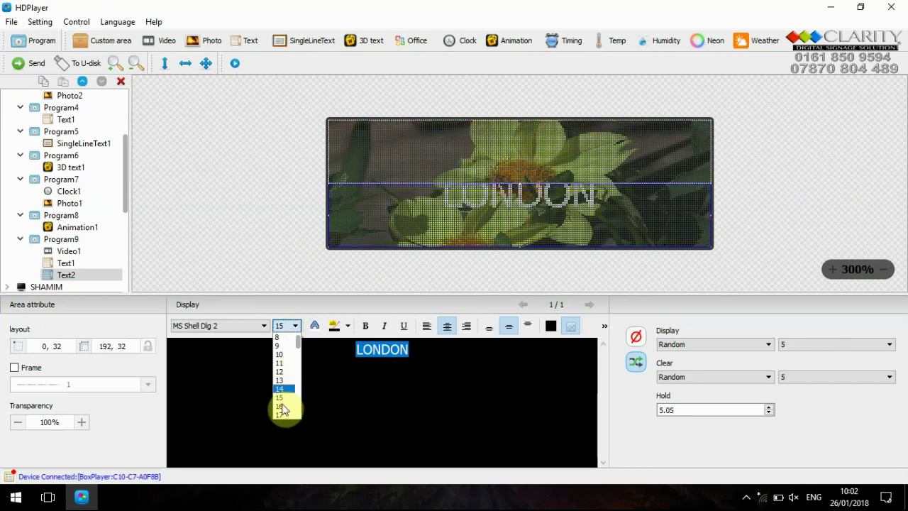
pyautogui.click(284, 406)
# Change the text colour of LONDON to yellow
pyautogui.click(604, 327)
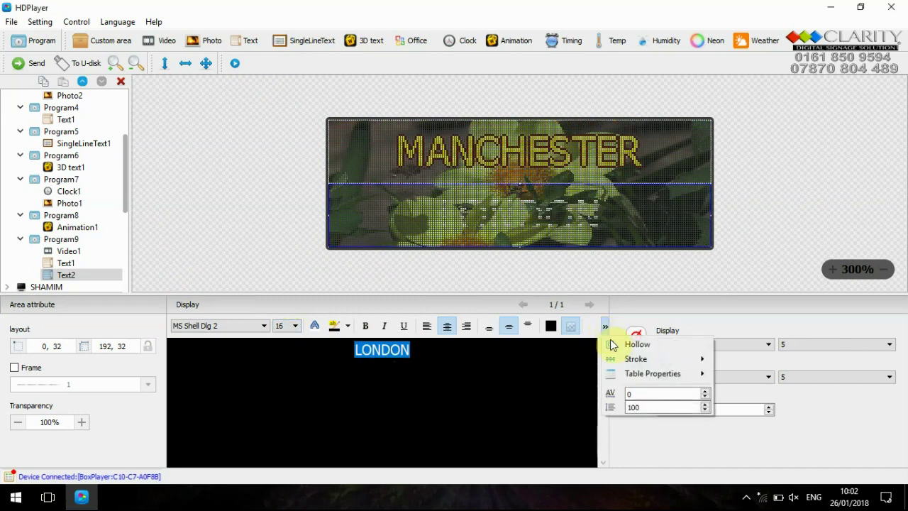
pyautogui.click(315, 327)
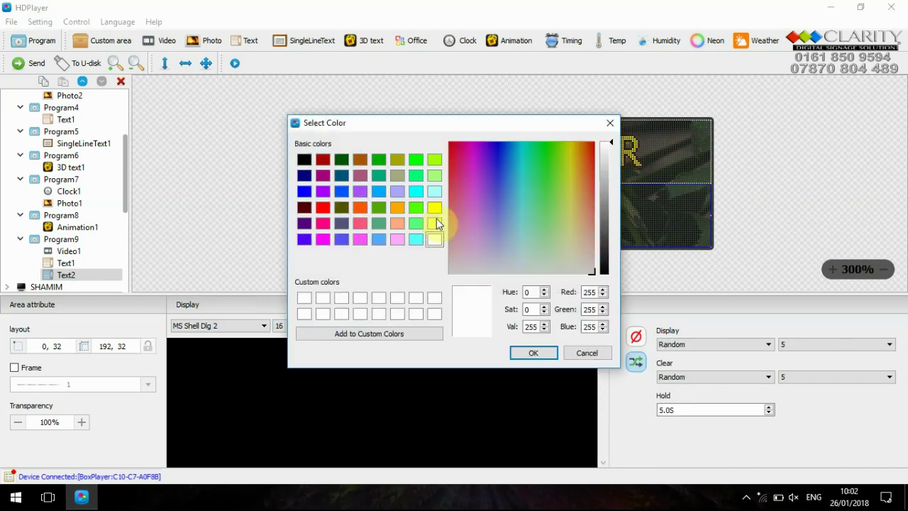
pyautogui.click(435, 223)
pyautogui.click(533, 352)
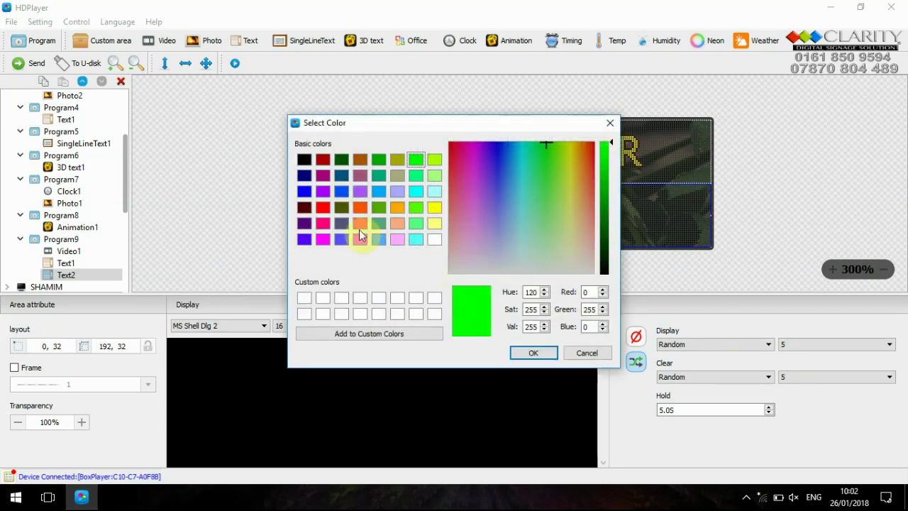
# Give LONDON a dark blue stroke (RGB 0, 0, 127) around its letters
pyautogui.click(305, 191)
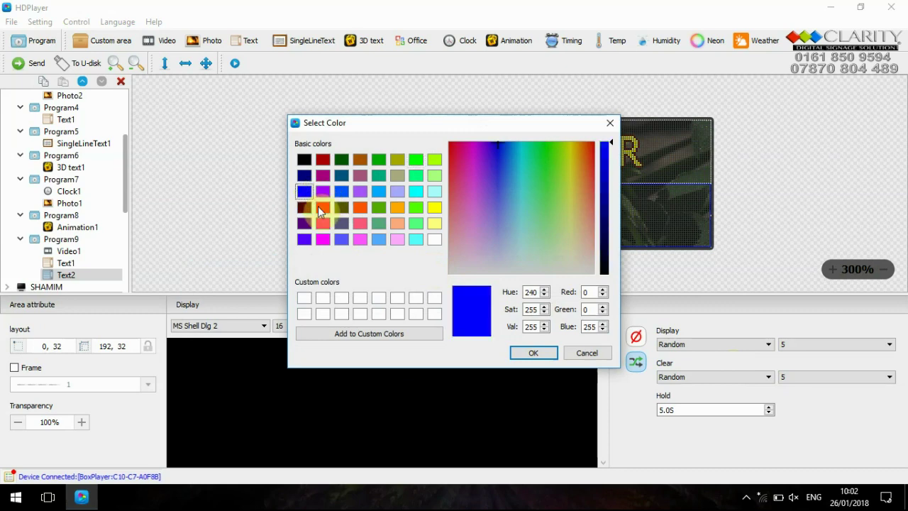
pyautogui.click(310, 179)
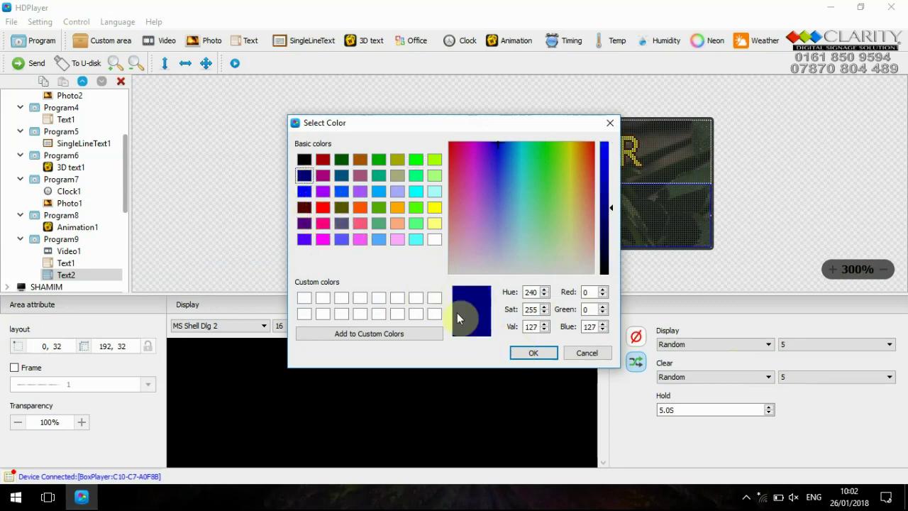
pyautogui.click(534, 353)
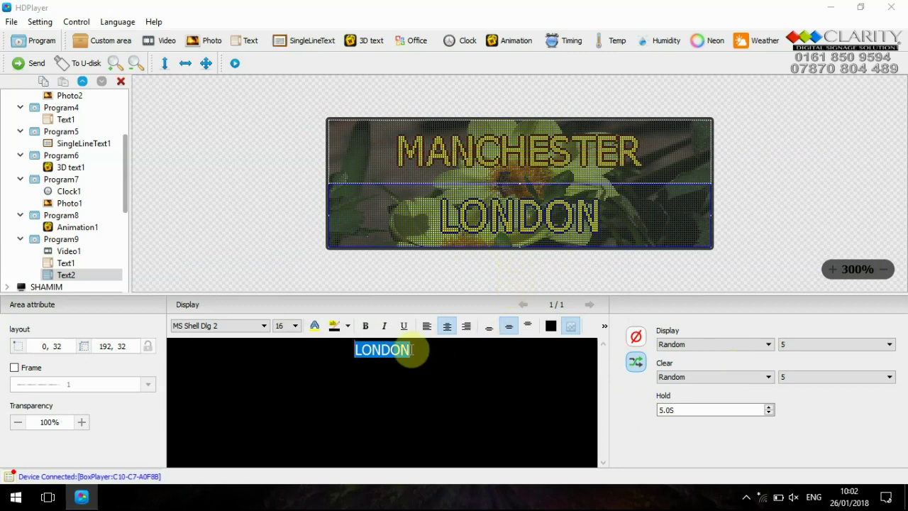
# Set the LONDON text to font size 20 and make it bold
pyautogui.click(295, 325)
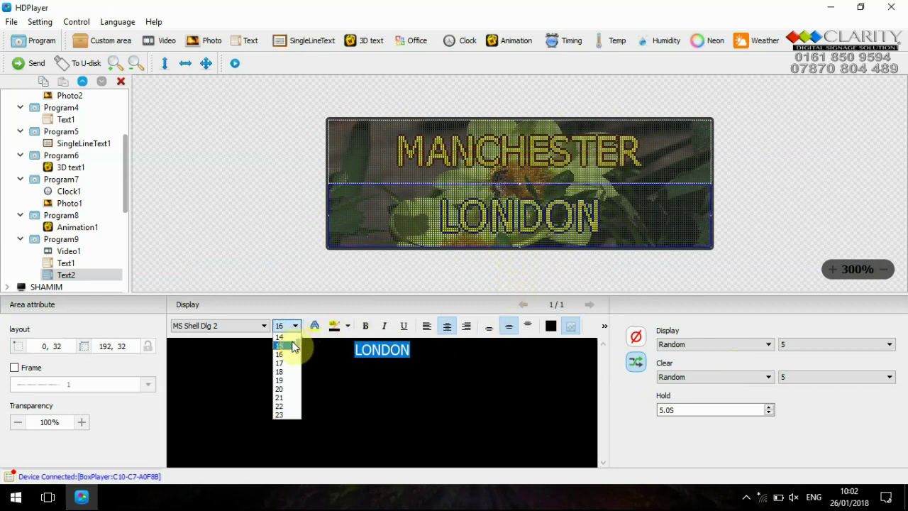
pyautogui.click(292, 388)
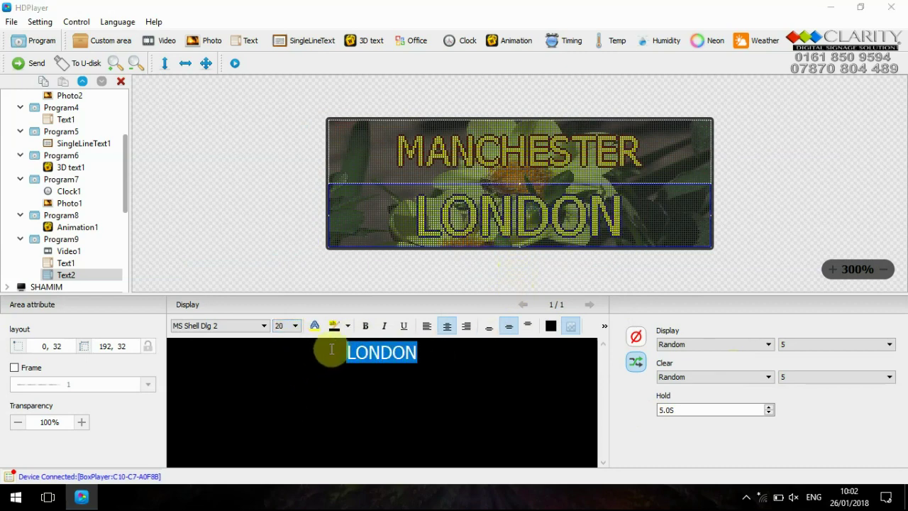
pyautogui.click(365, 328)
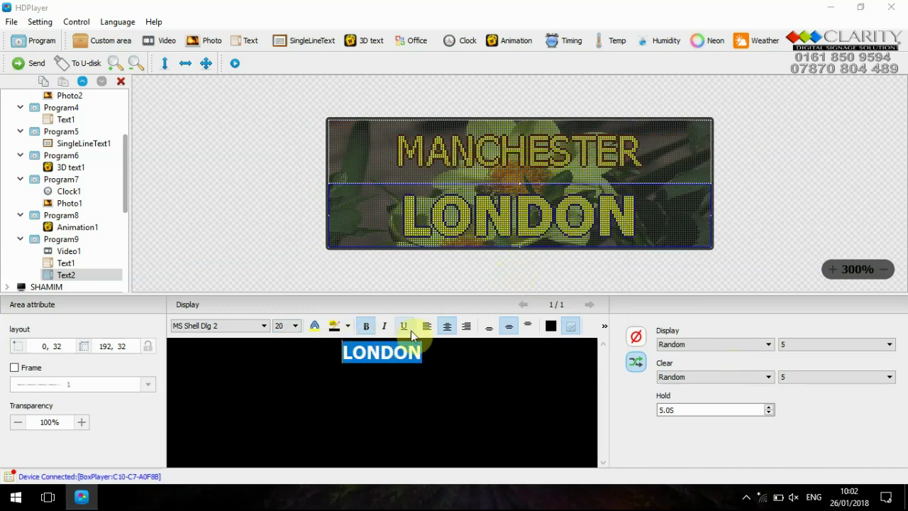
# Make the MANCHESTER text in the upper area bold and set its font size to 20
pyautogui.click(446, 155)
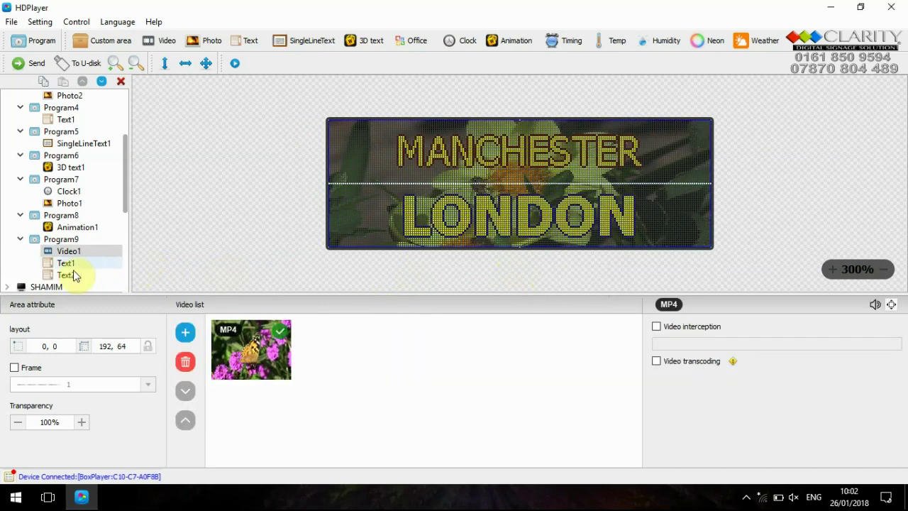
pyautogui.click(67, 263)
pyautogui.click(381, 354)
pyautogui.doubleClick(381, 355)
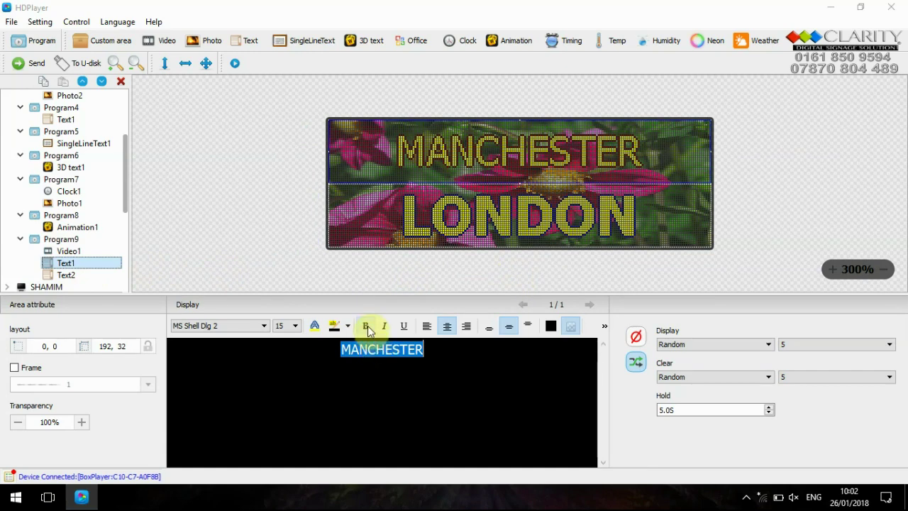
pyautogui.click(366, 326)
pyautogui.click(297, 325)
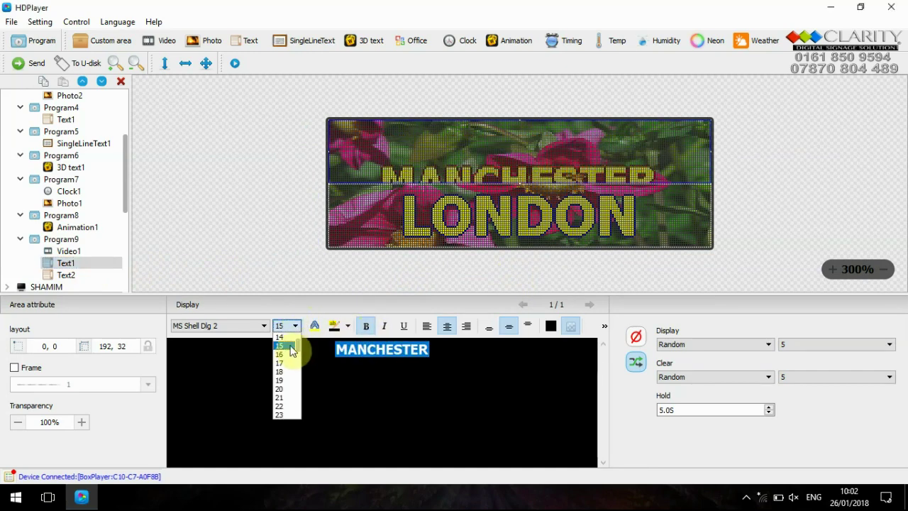
pyautogui.click(289, 388)
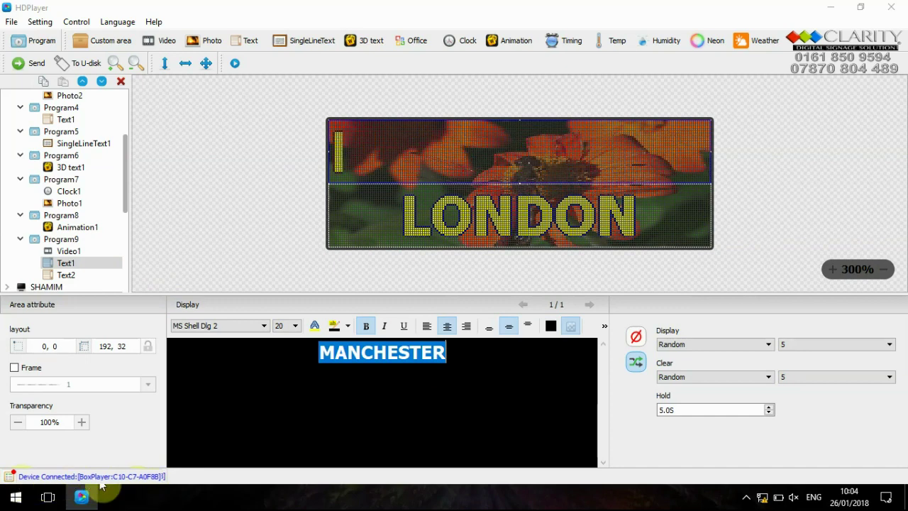
# Open project sending for Screen12 and select the BoxPlayer device as the target
pyautogui.click(35, 67)
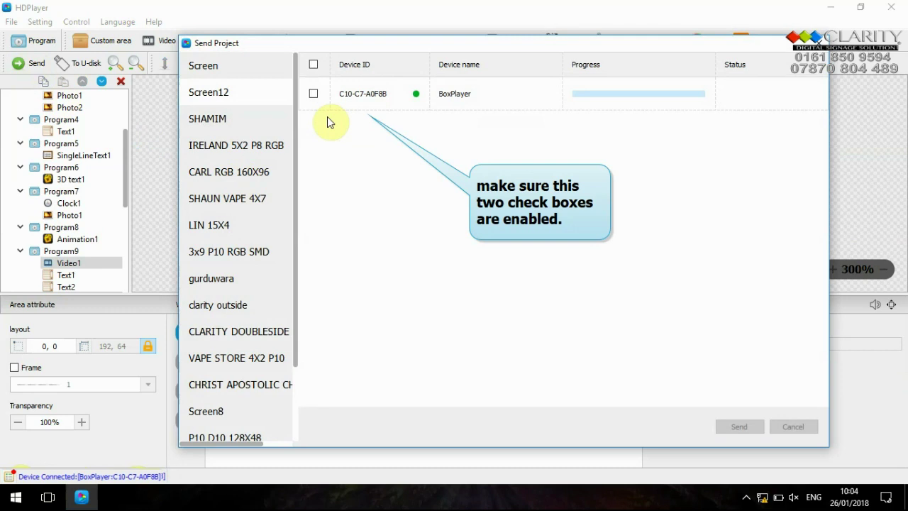
pyautogui.click(313, 95)
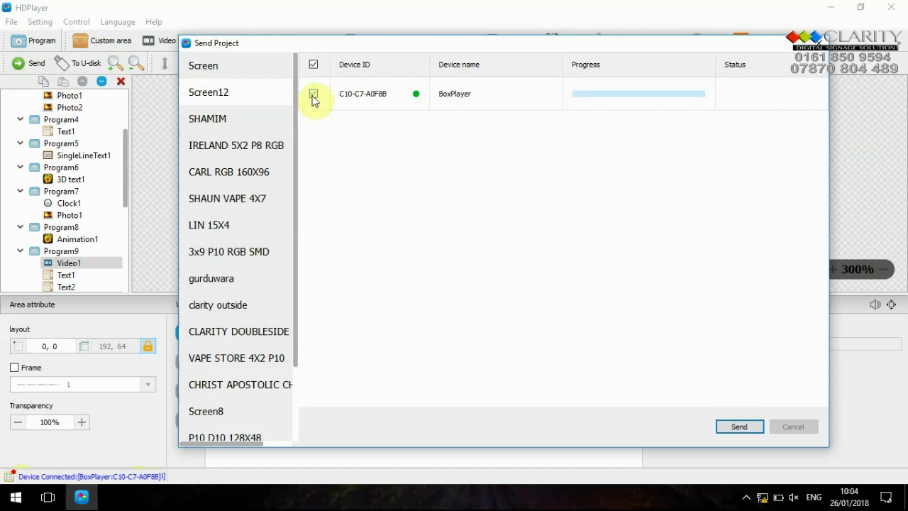
pyautogui.click(313, 96)
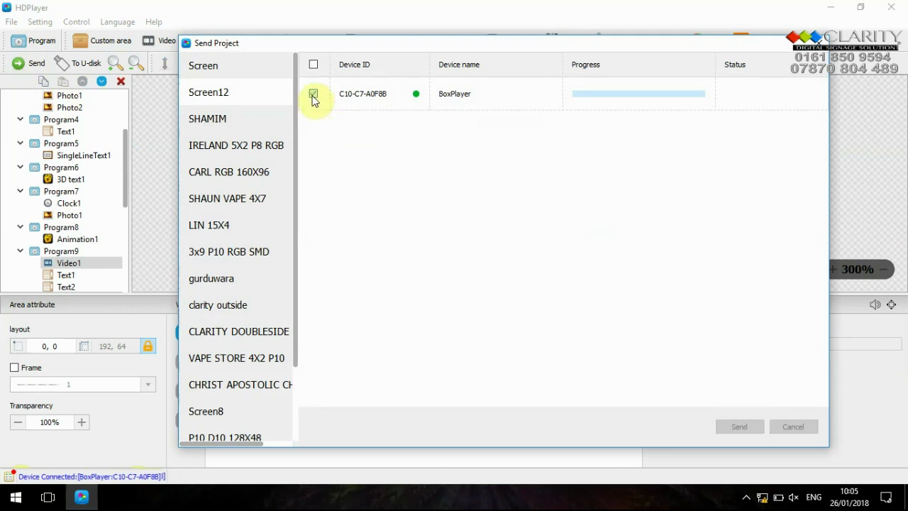
pyautogui.click(313, 96)
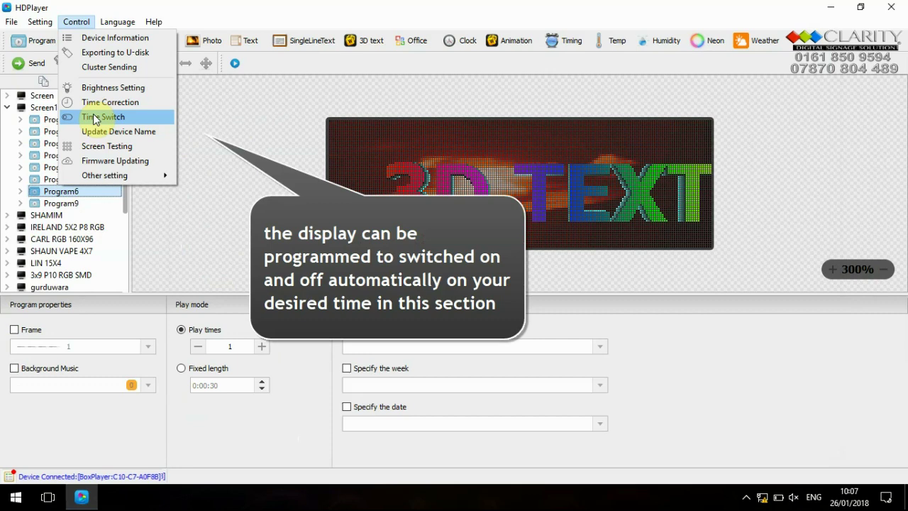
# Review the BoxPlayer's timer switch and time correction settings, and apply its custom brightness schedule (30% at 06:00, 100% at 09:00, 30% at 15:30)
pyautogui.click(95, 118)
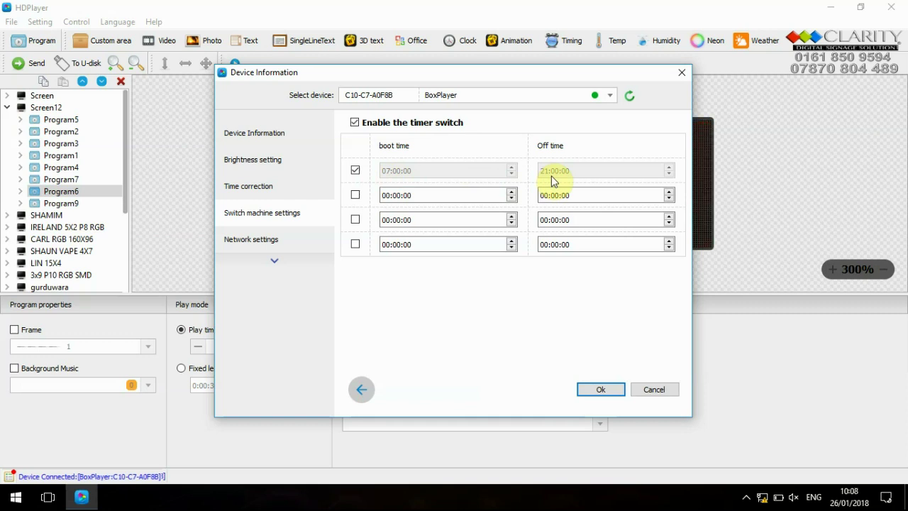
pyautogui.click(274, 189)
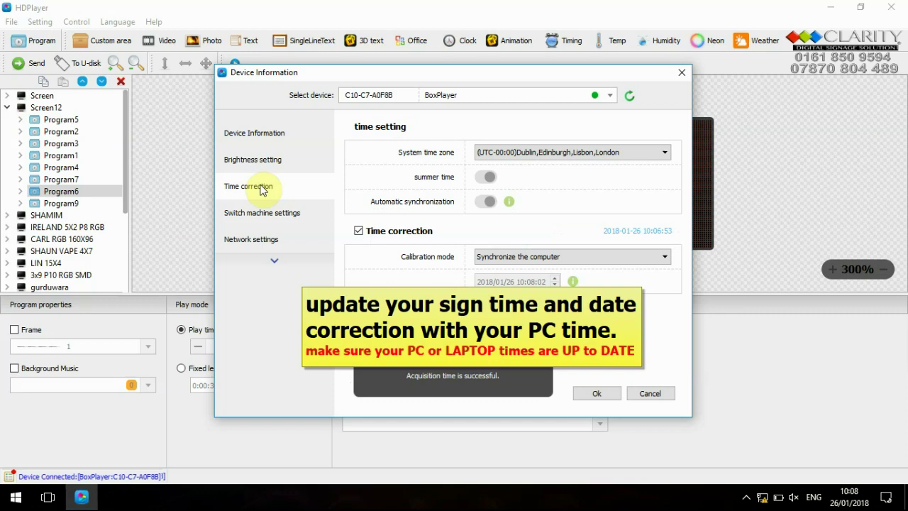
pyautogui.click(245, 160)
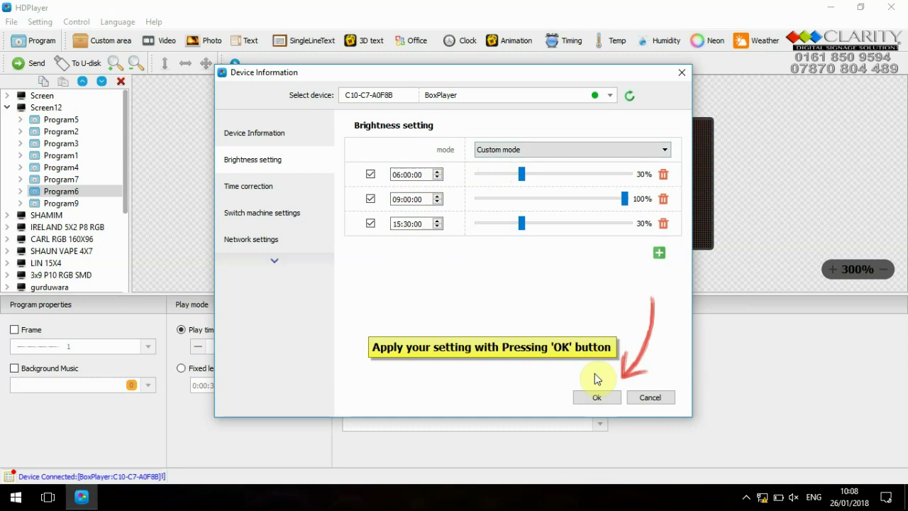
pyautogui.click(600, 396)
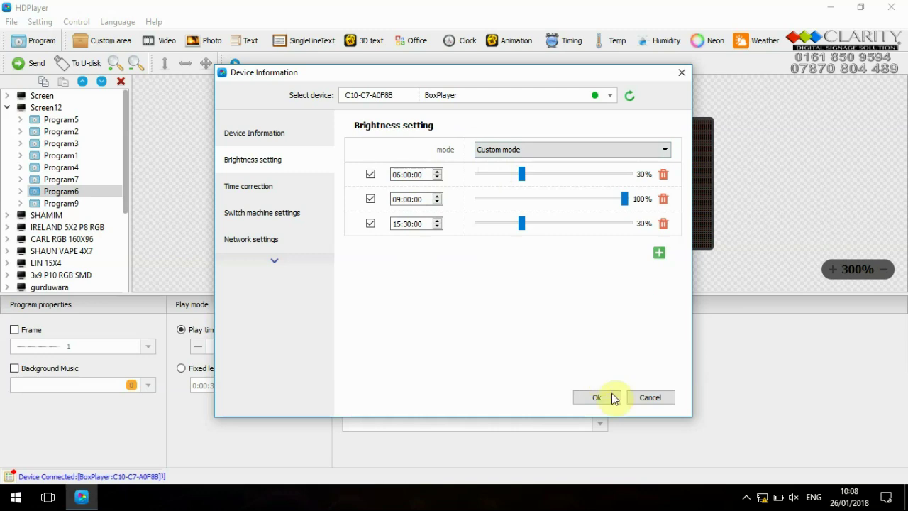
pyautogui.click(682, 73)
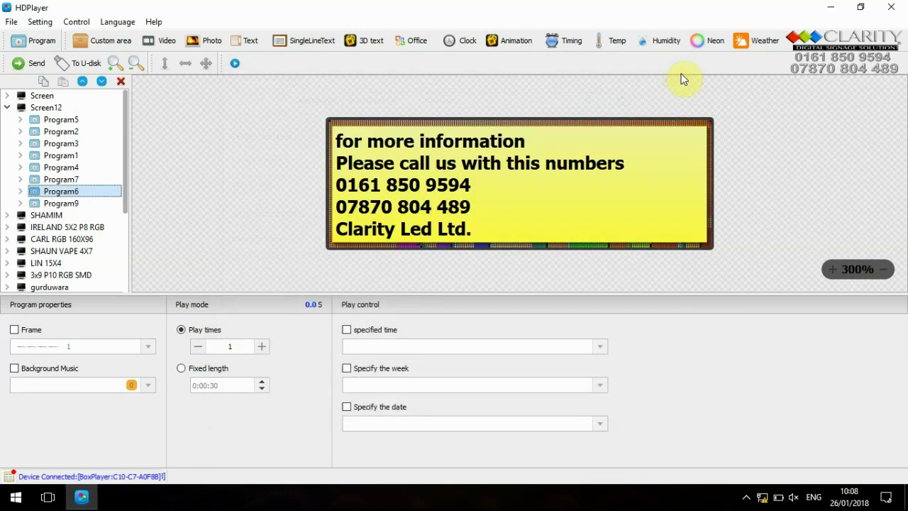